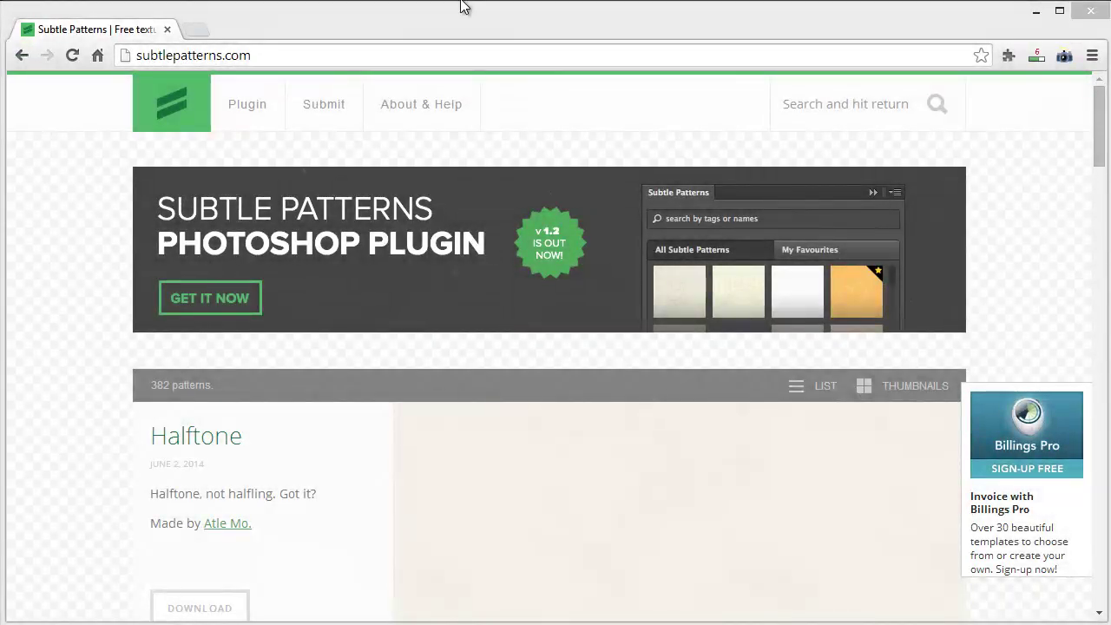
- Browse the Subtle Patterns listing by scrolling through the available patterns
{"action": "left_click", "coordinate": [211, 54]}
{"action": "left_click", "coordinate": [62, 211]}
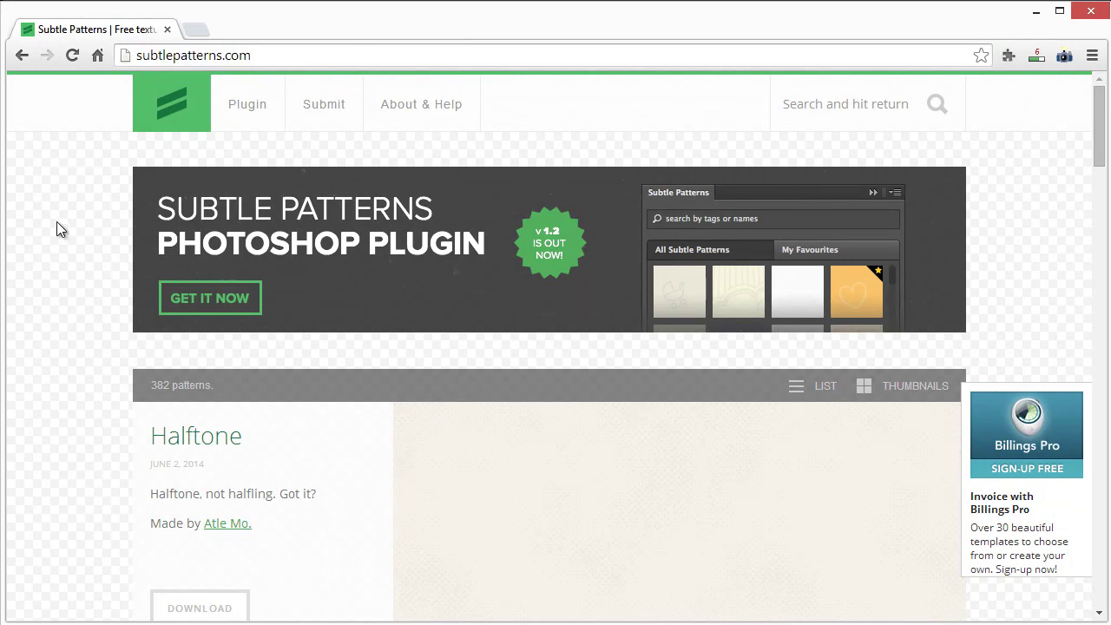
{"action": "scroll", "coordinate": [60, 261], "scroll_direction": "down", "scroll_amount": 2}
{"action": "scroll", "coordinate": [71, 295], "scroll_direction": "down", "scroll_amount": 7}
{"action": "scroll", "coordinate": [71, 296], "scroll_direction": "up", "scroll_amount": 9}
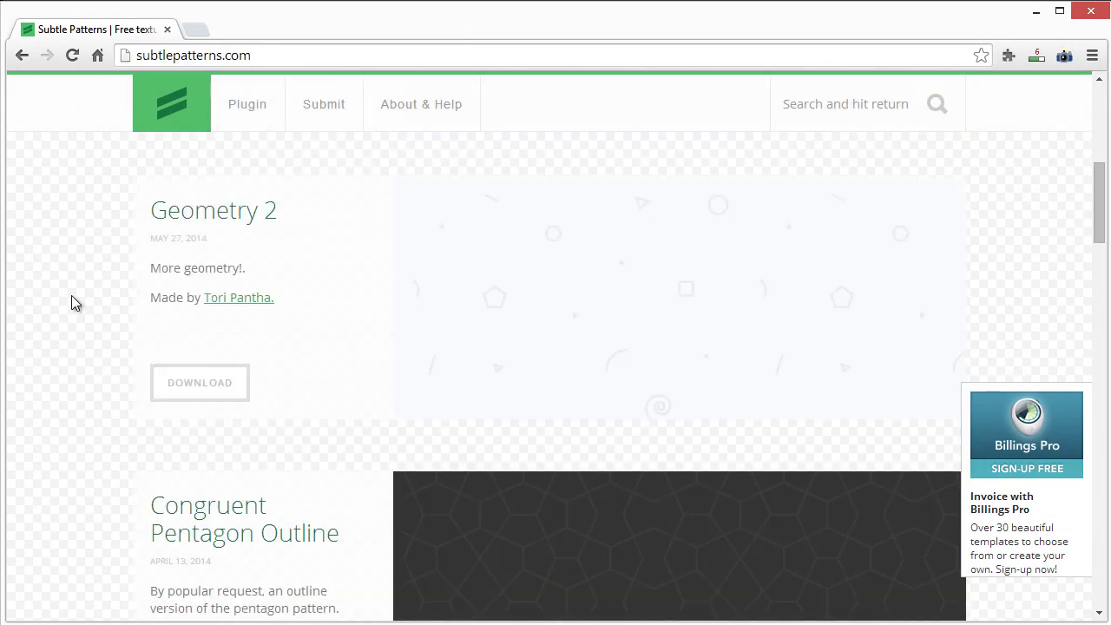
{"action": "scroll", "coordinate": [72, 295], "scroll_direction": "down", "scroll_amount": 4}
{"action": "scroll", "coordinate": [60, 252], "scroll_direction": "up", "scroll_amount": 3}
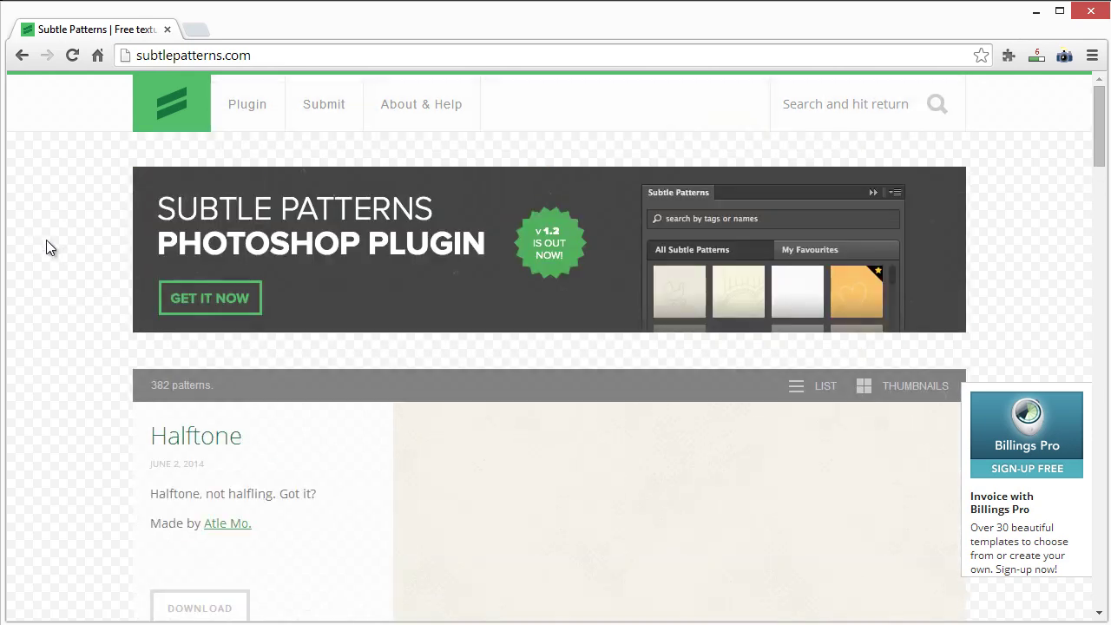
{"action": "scroll", "coordinate": [52, 242], "scroll_direction": "down", "scroll_amount": 3}
{"action": "scroll", "coordinate": [69, 221], "scroll_direction": "down", "scroll_amount": 5}
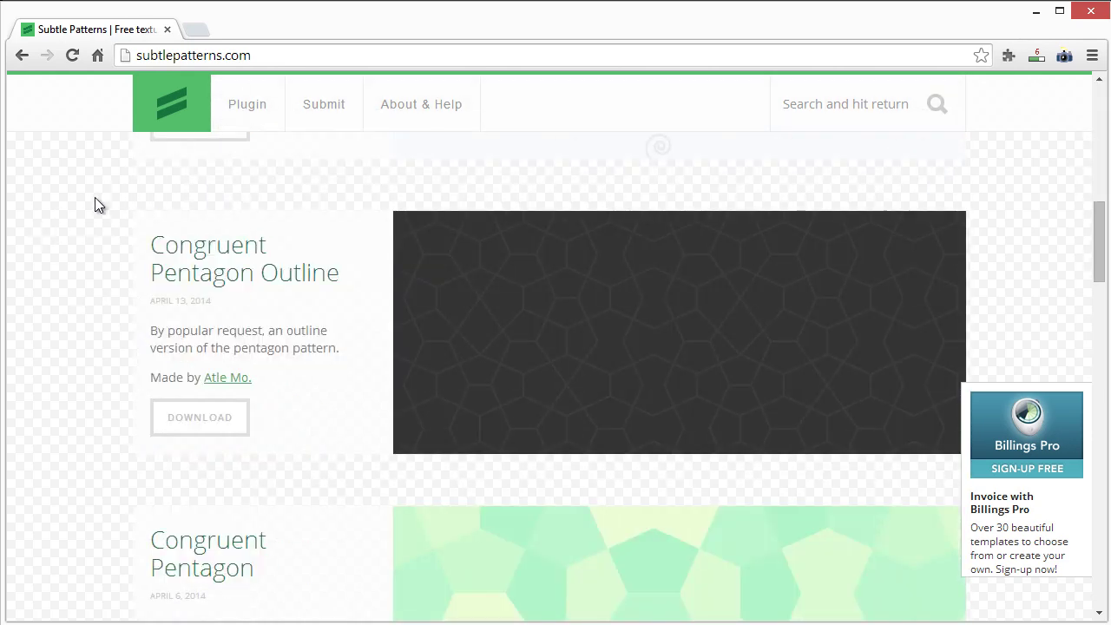
{"action": "scroll", "coordinate": [96, 200], "scroll_direction": "down", "scroll_amount": 1}
{"action": "scroll", "coordinate": [96, 200], "scroll_direction": "up", "scroll_amount": 7}
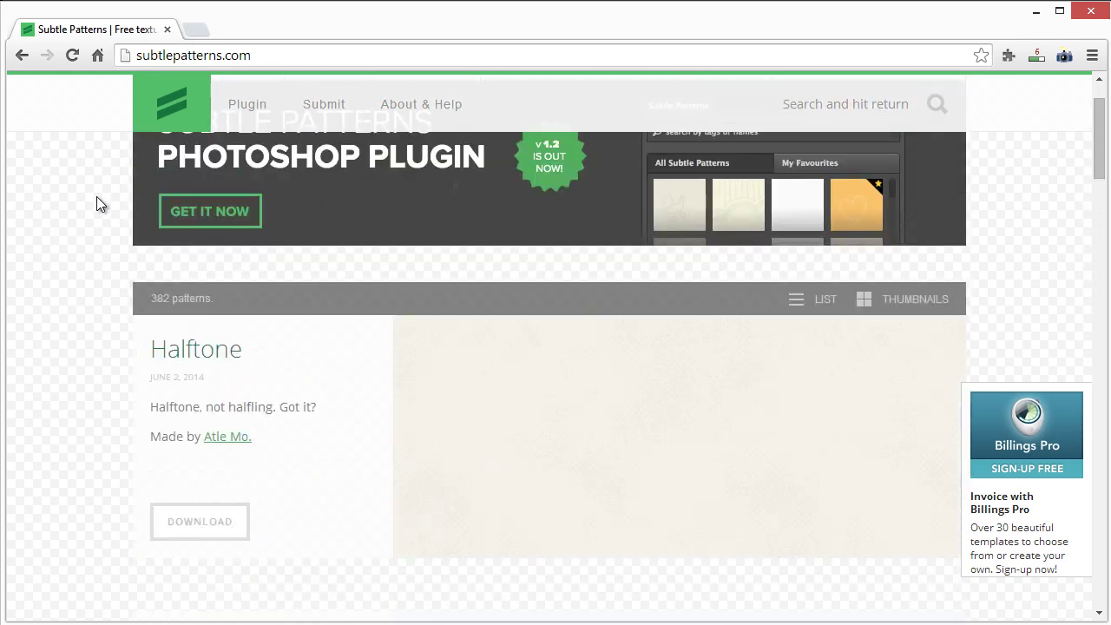
{"action": "scroll", "coordinate": [96, 199], "scroll_direction": "down", "scroll_amount": 8}
{"action": "scroll", "coordinate": [455, 320], "scroll_direction": "down", "scroll_amount": 5}
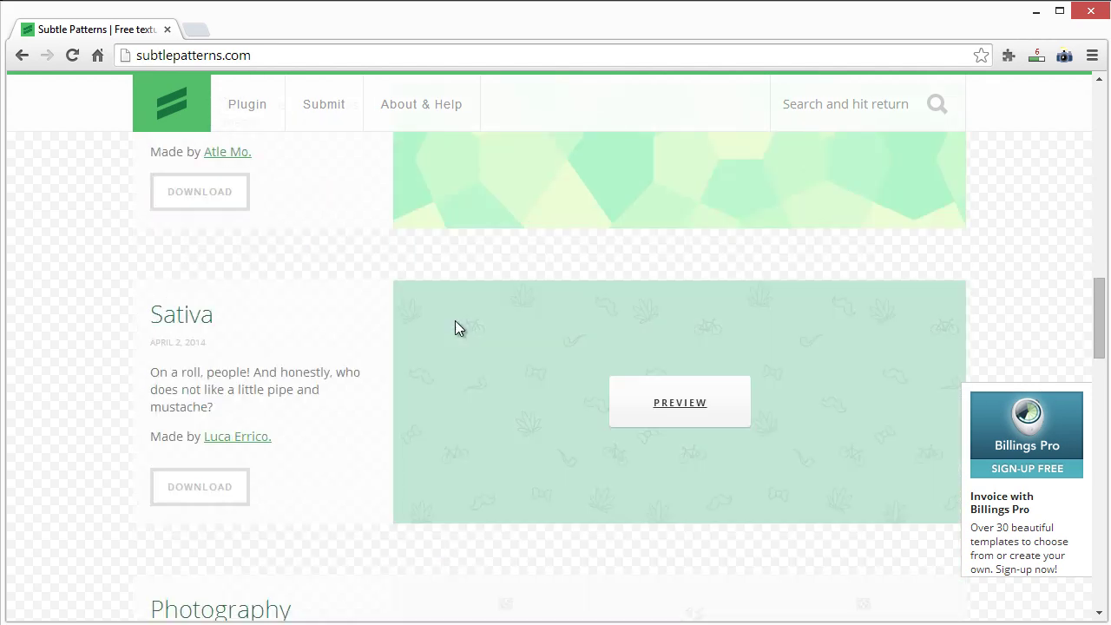
{"action": "scroll", "coordinate": [191, 295], "scroll_direction": "down", "scroll_amount": 15}
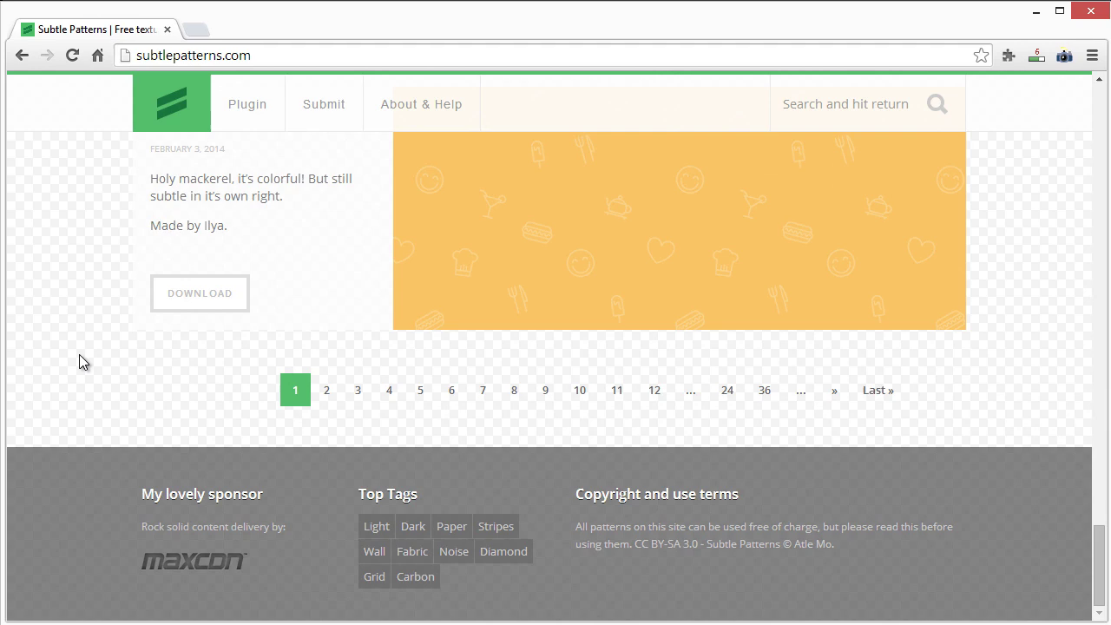
{"action": "scroll", "coordinate": [79, 362], "scroll_direction": "up", "scroll_amount": 6}
{"action": "scroll", "coordinate": [79, 361], "scroll_direction": "up", "scroll_amount": 10}
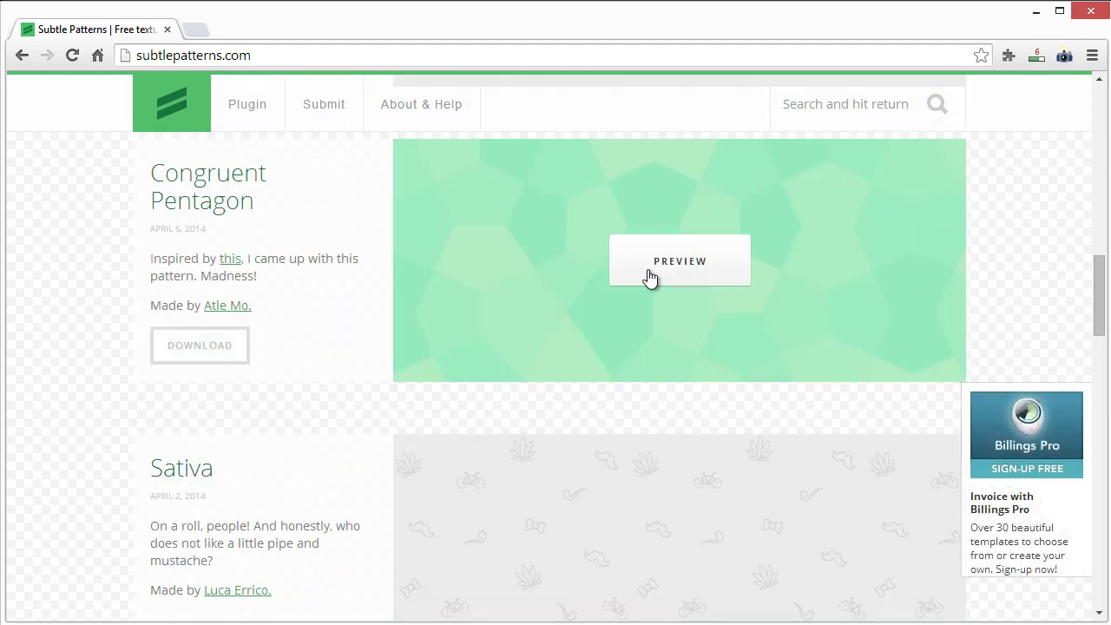
- Preview the Congruent Pentagon and Skulls patterns as the page background
{"action": "left_click", "coordinate": [662, 264]}
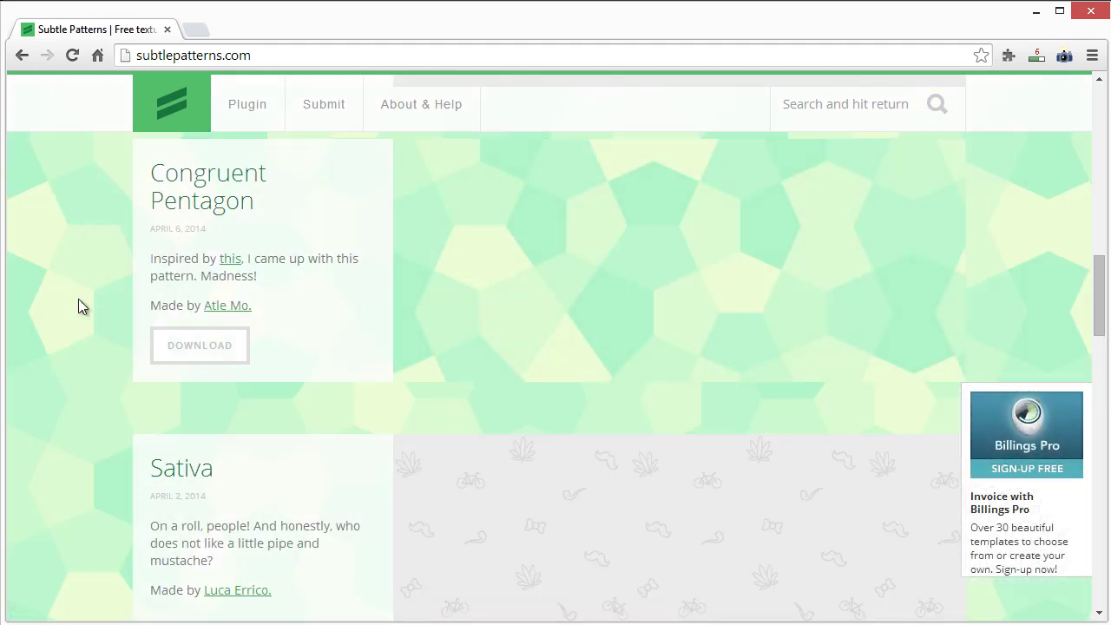
{"action": "scroll", "coordinate": [83, 403], "scroll_direction": "down", "scroll_amount": 10}
{"action": "scroll", "coordinate": [82, 403], "scroll_direction": "up", "scroll_amount": 7}
{"action": "scroll", "coordinate": [83, 402], "scroll_direction": "down", "scroll_amount": 4}
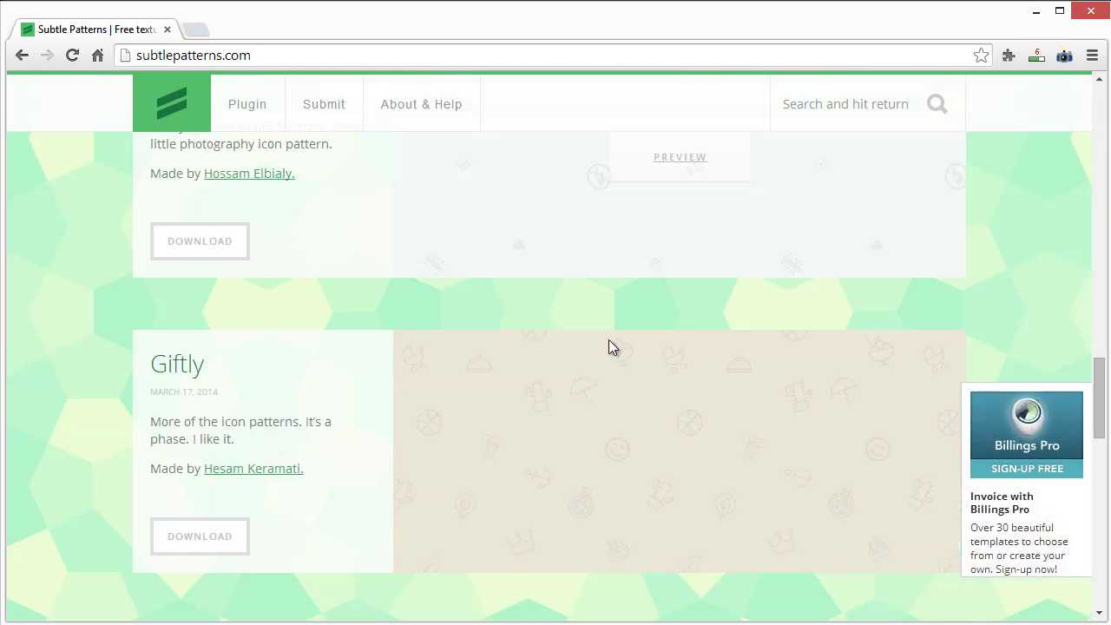
{"action": "scroll", "coordinate": [608, 340], "scroll_direction": "down", "scroll_amount": 8}
{"action": "scroll", "coordinate": [599, 304], "scroll_direction": "up", "scroll_amount": 3}
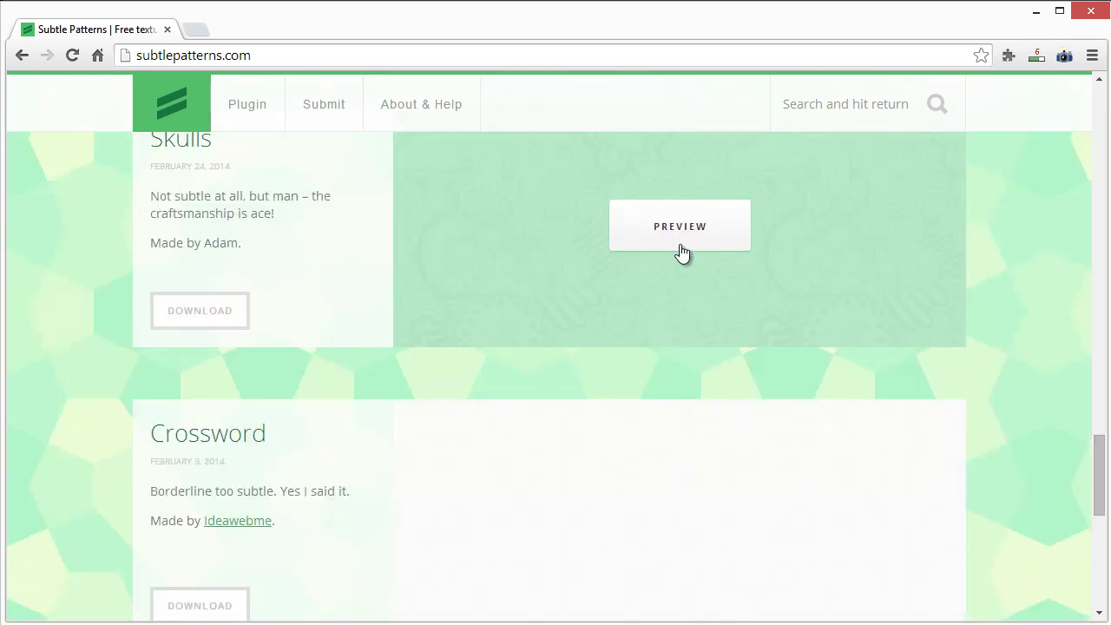
{"action": "left_click", "coordinate": [681, 251]}
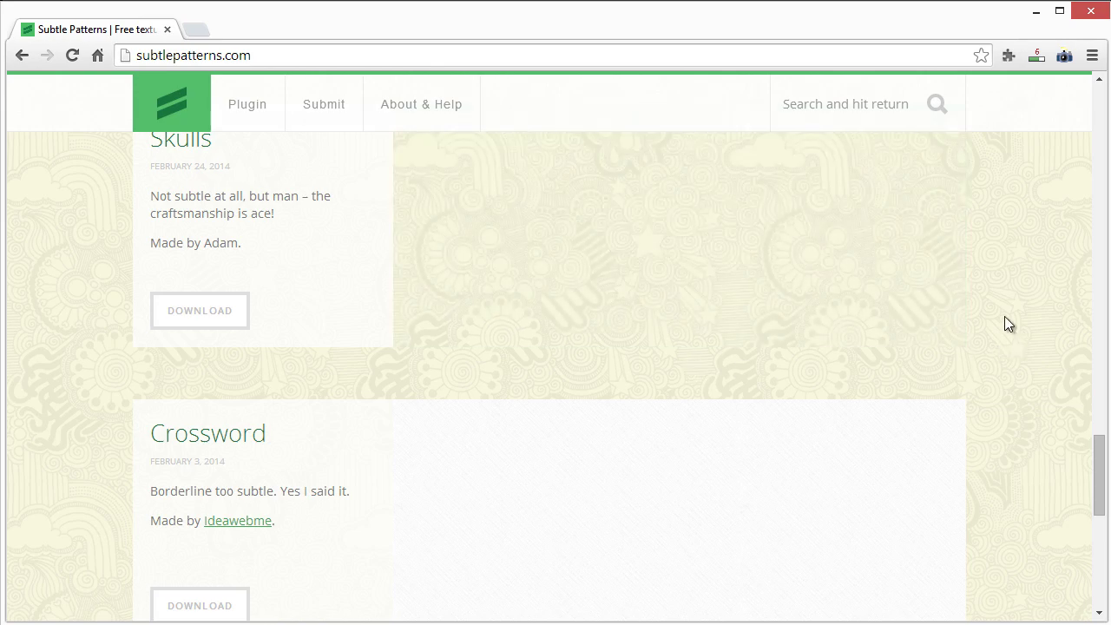
- Go to page 5 of the pattern listing and find Grey Washed Wall
{"action": "scroll", "coordinate": [1011, 316], "scroll_direction": "down", "scroll_amount": 7}
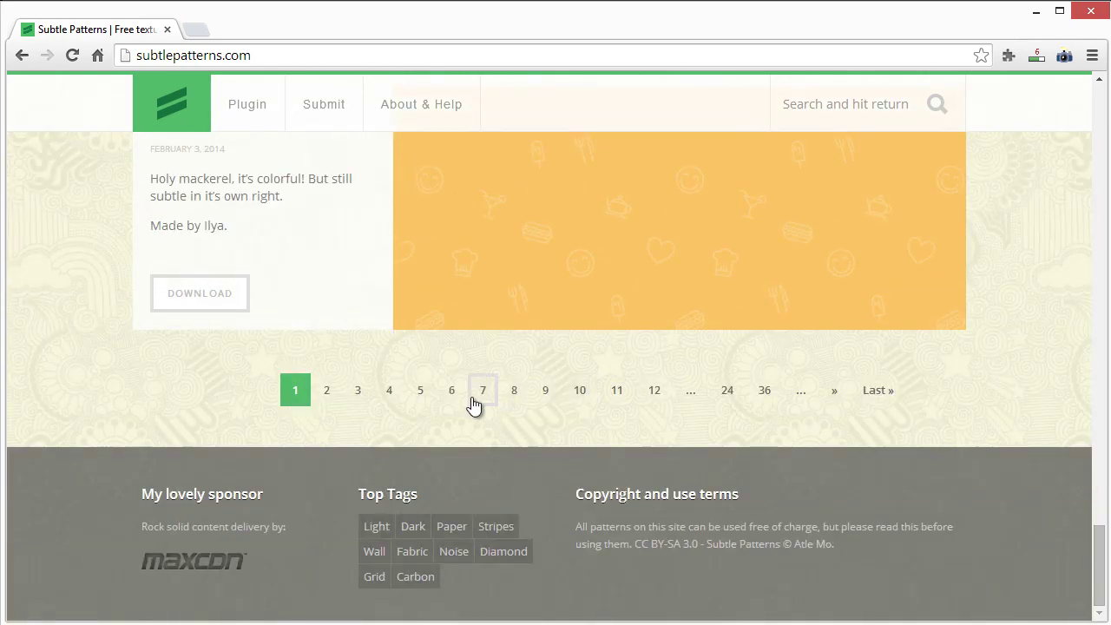
{"action": "left_click", "coordinate": [420, 389]}
{"action": "scroll", "coordinate": [1008, 333], "scroll_direction": "down", "scroll_amount": 9}
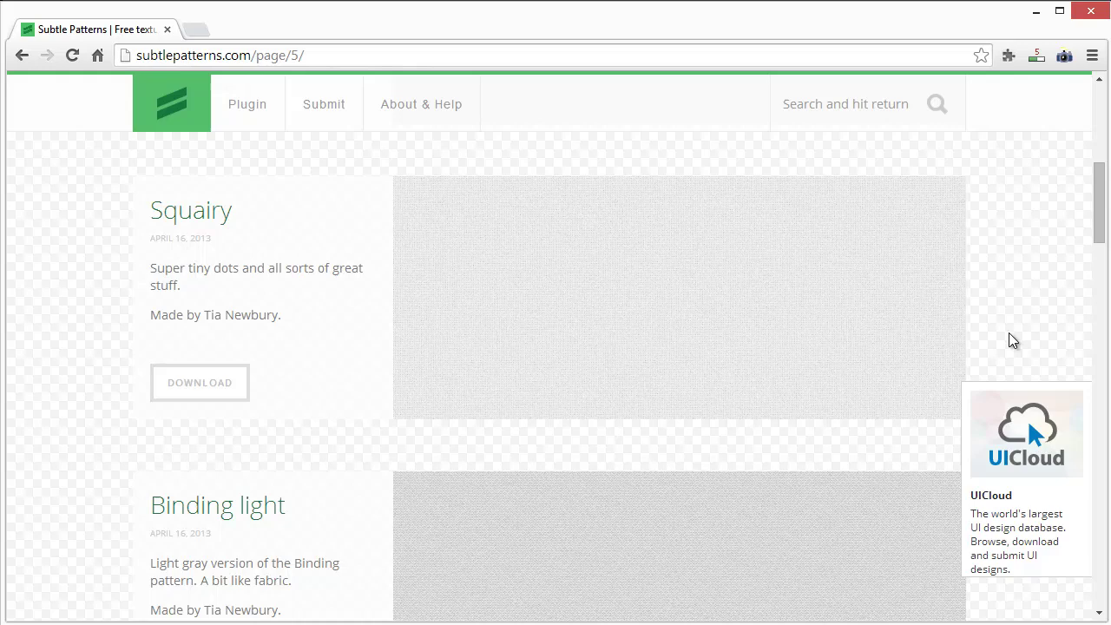
{"action": "scroll", "coordinate": [1014, 330], "scroll_direction": "down", "scroll_amount": 7}
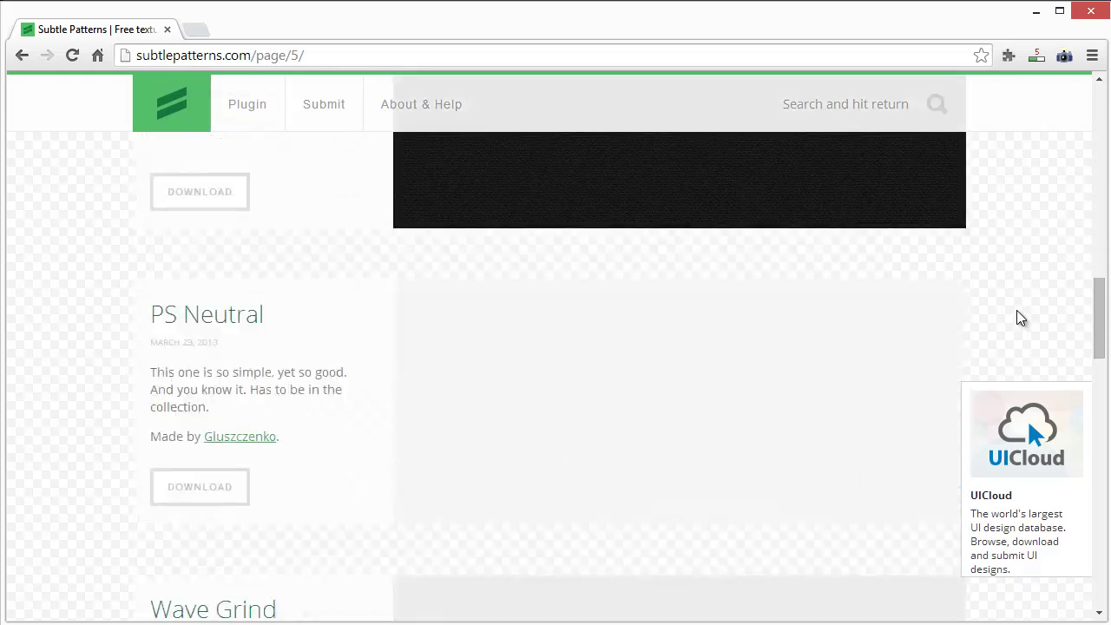
{"action": "scroll", "coordinate": [1018, 313], "scroll_direction": "up", "scroll_amount": 2}
{"action": "scroll", "coordinate": [1020, 318], "scroll_direction": "down", "scroll_amount": 13}
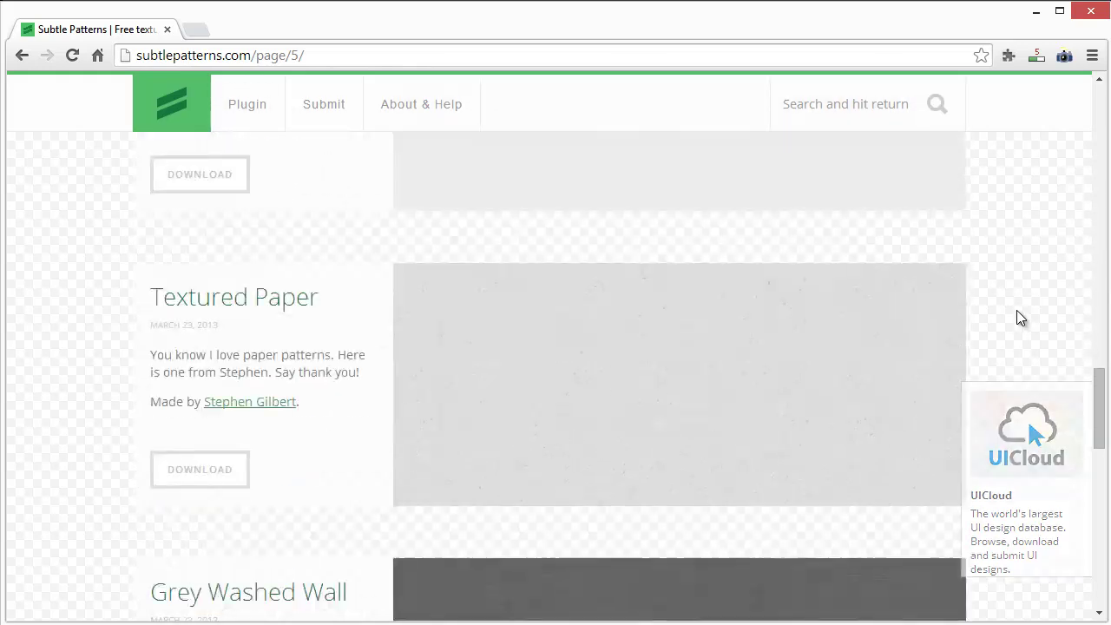
{"action": "scroll", "coordinate": [1019, 318], "scroll_direction": "down", "scroll_amount": 3}
{"action": "scroll", "coordinate": [1019, 318], "scroll_direction": "up", "scroll_amount": 2}
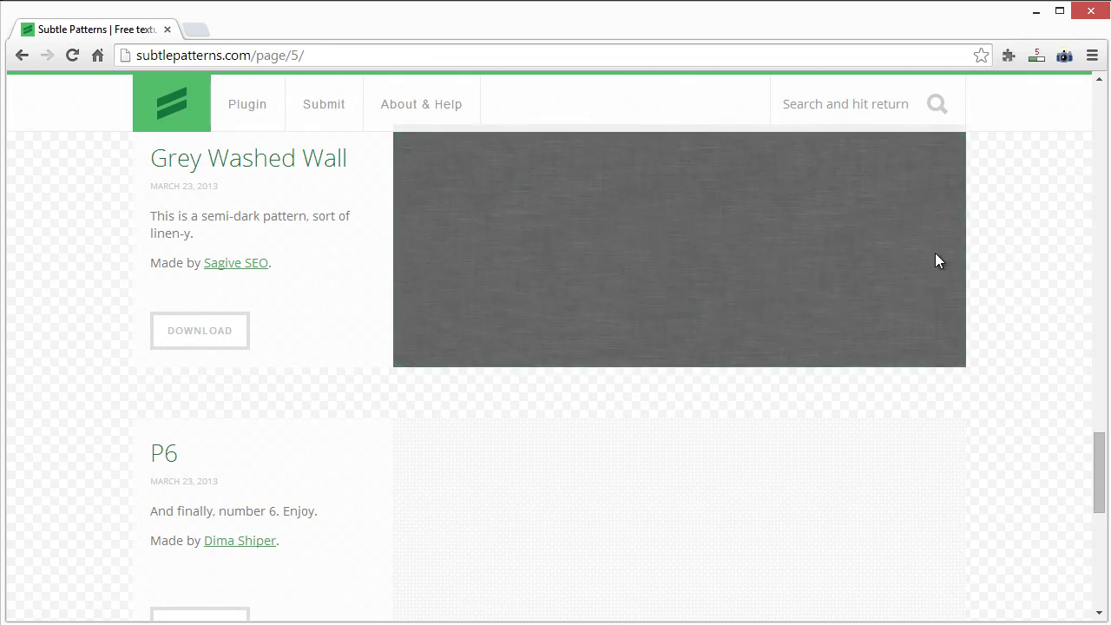
{"action": "mouse_move", "coordinate": [672, 270]}
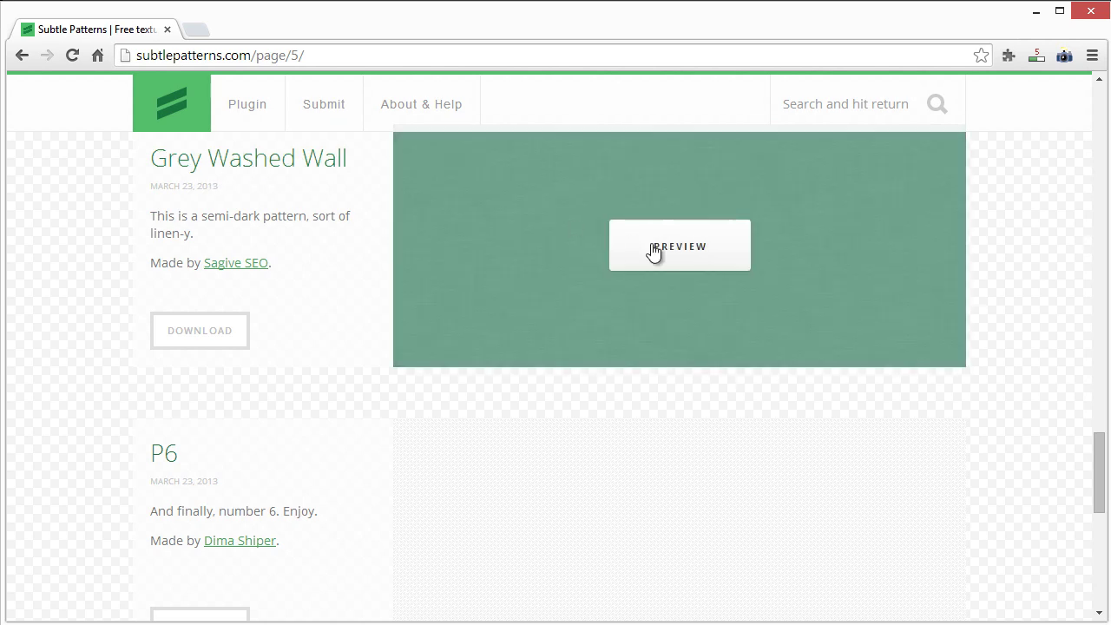
- Download Grey Washed Wall and open grey_wash_wall.png from the zip archive into Photoshop
{"action": "left_click", "coordinate": [233, 328]}
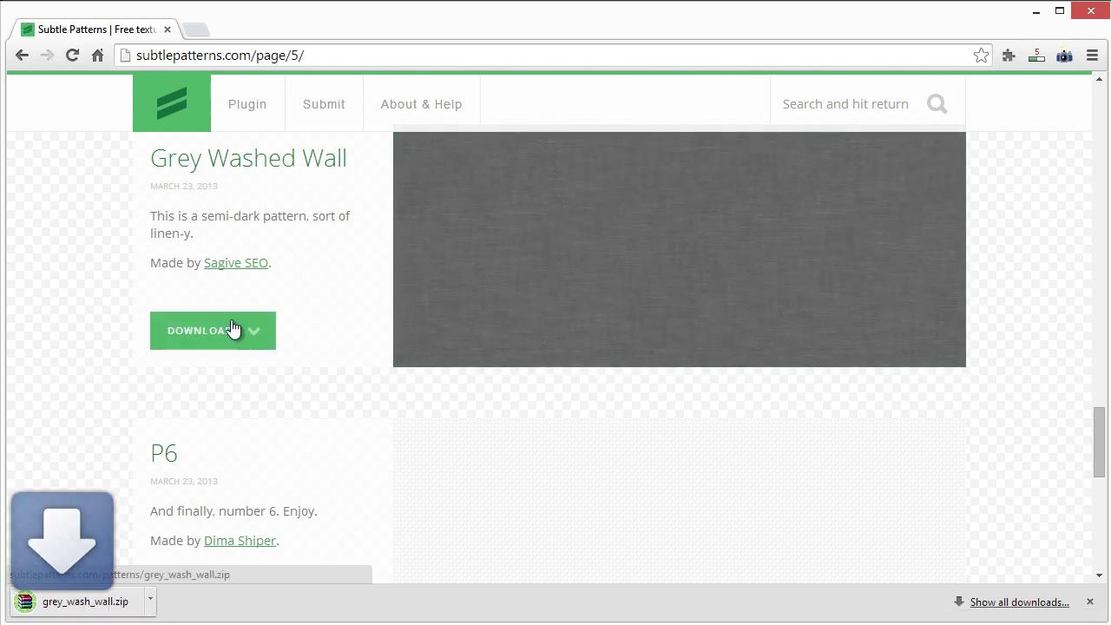
{"action": "left_click", "coordinate": [84, 608]}
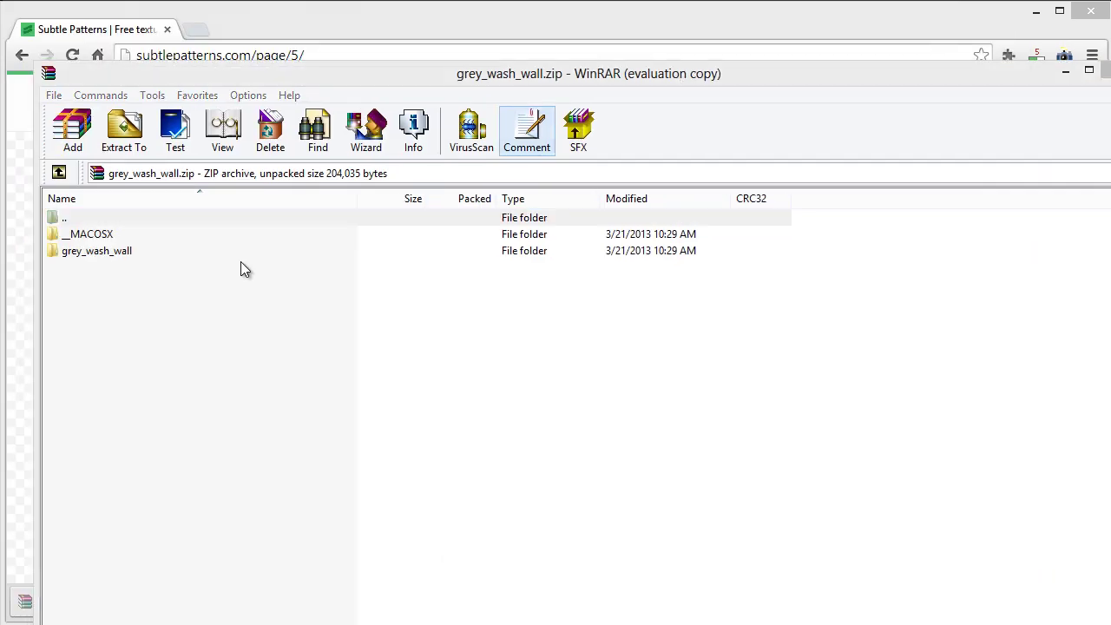
{"action": "left_click", "coordinate": [723, 302]}
{"action": "double_click", "coordinate": [92, 251]}
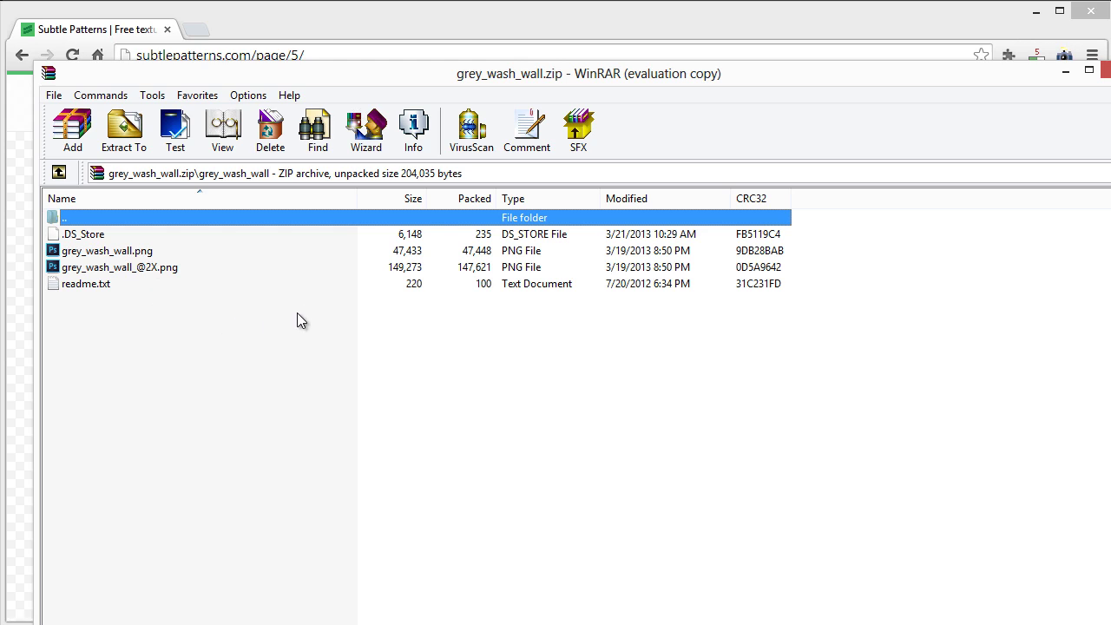
{"action": "left_click", "coordinate": [84, 254]}
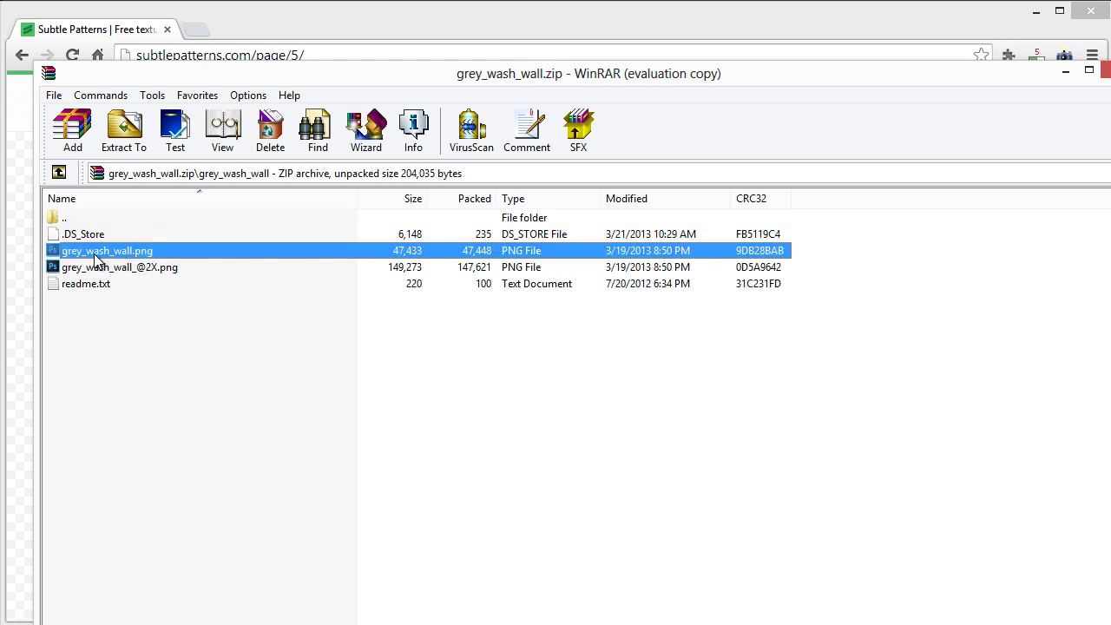
{"action": "double_click", "coordinate": [95, 254]}
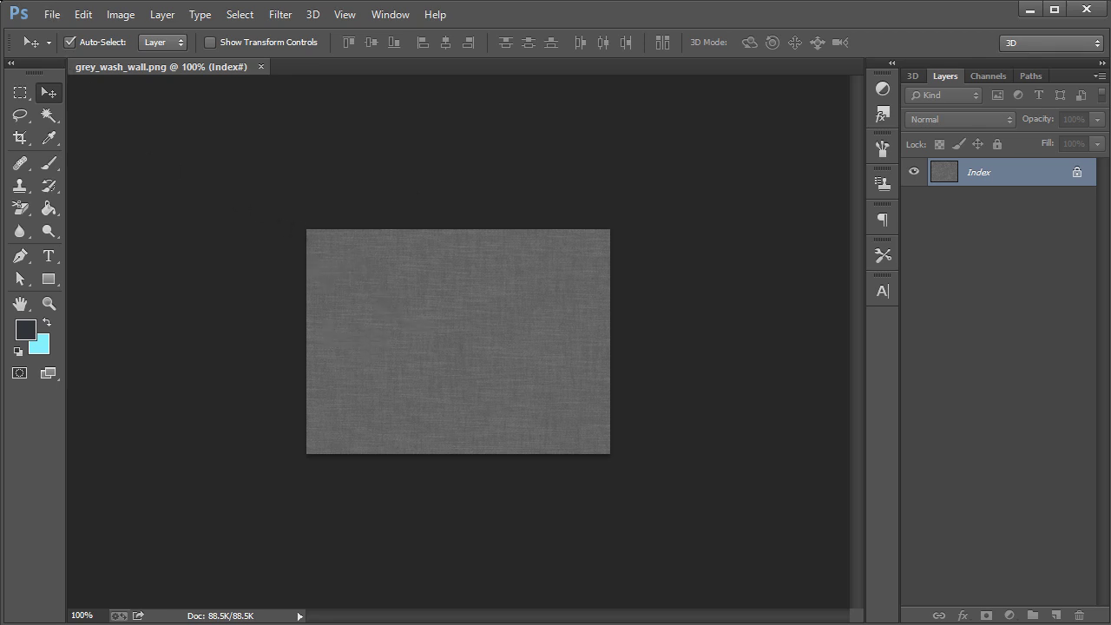
- Create a new document 859 pixels wide by 600 pixels high
{"action": "left_click", "coordinate": [52, 15]}
{"action": "left_click", "coordinate": [52, 32]}
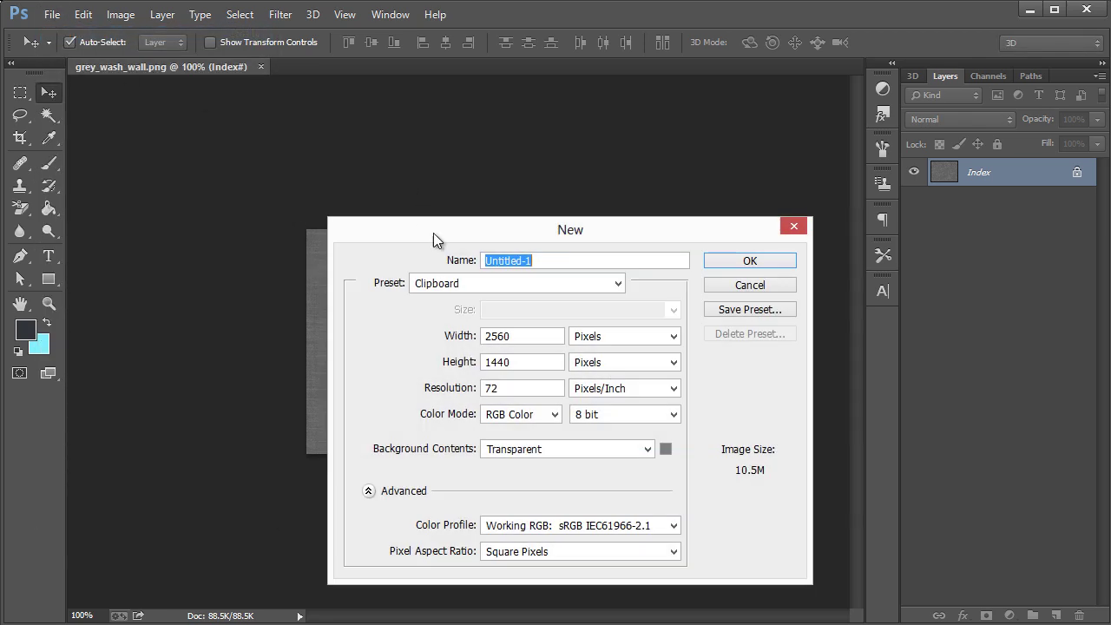
{"action": "left_click_drag", "start_coordinate": [517, 337], "coordinate": [484, 336]}
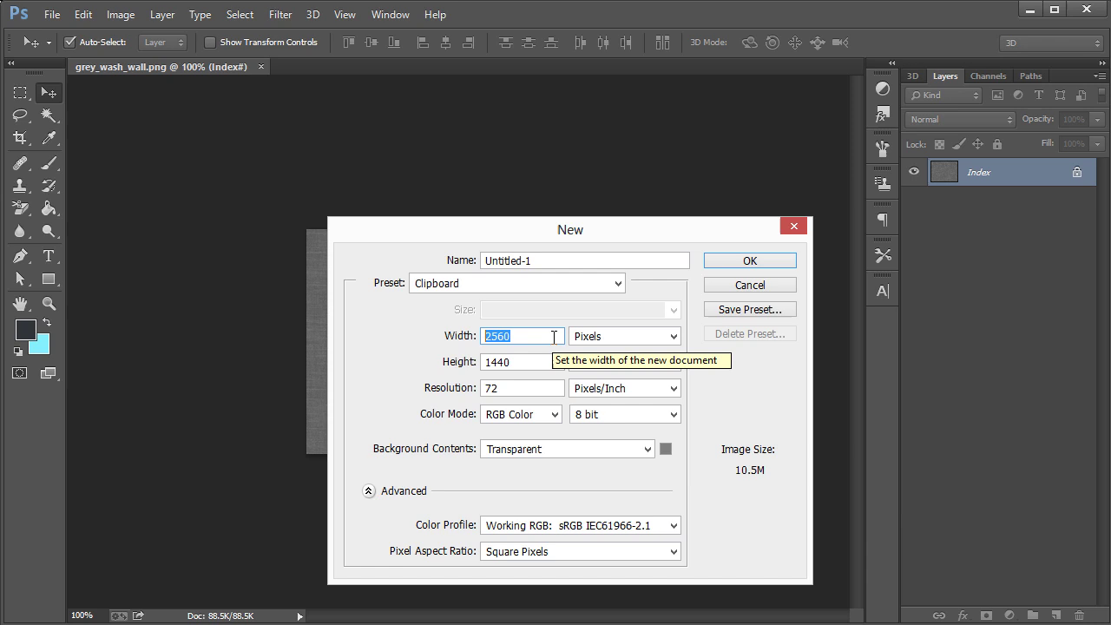
{"action": "type", "text": "859"}
{"action": "key", "text": "Tab"}
{"action": "key", "text": "Tab"}
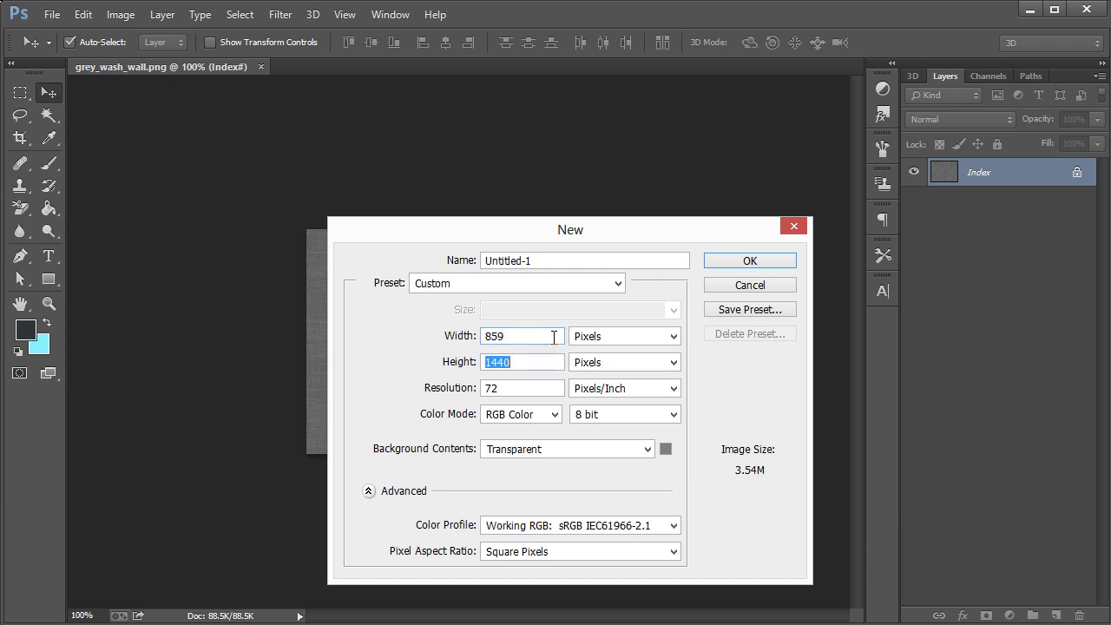
{"action": "type", "text": "600"}
{"action": "key", "text": "Return"}
- View the canvas at 100% and fill it with dark navy #23262a
{"action": "key", "text": "z"}
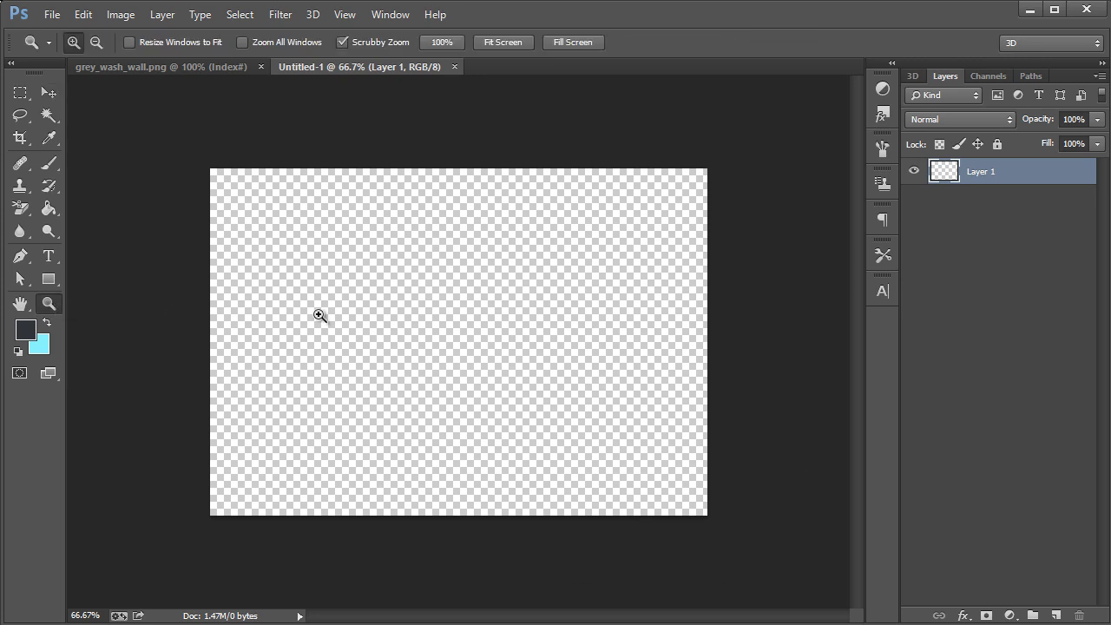
{"action": "left_click", "coordinate": [450, 311]}
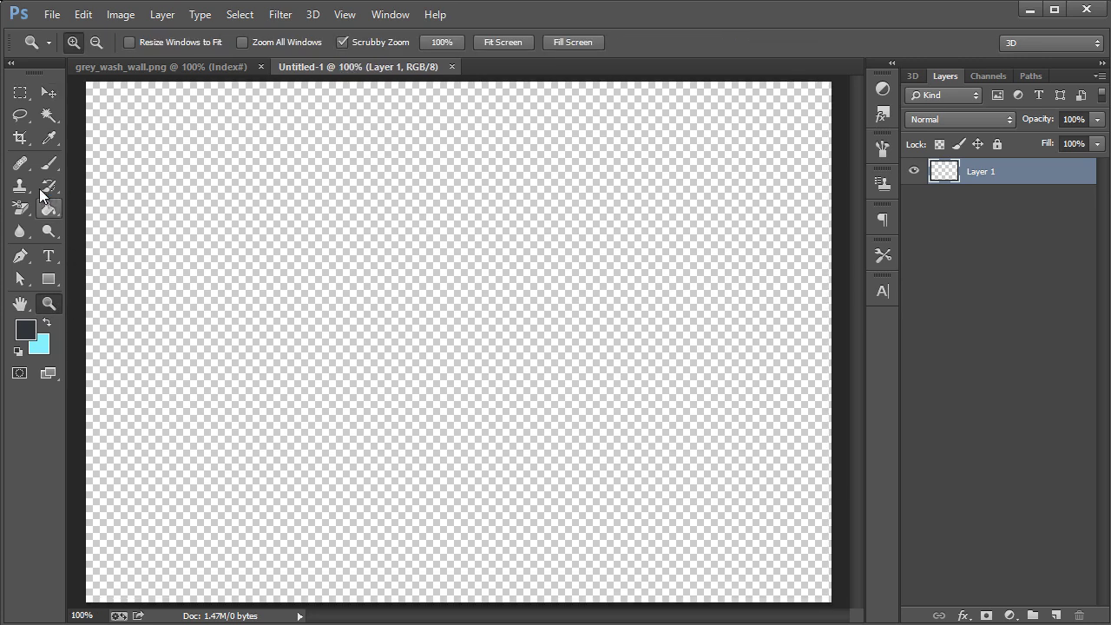
{"action": "left_click", "coordinate": [46, 208]}
{"action": "left_click", "coordinate": [24, 328]}
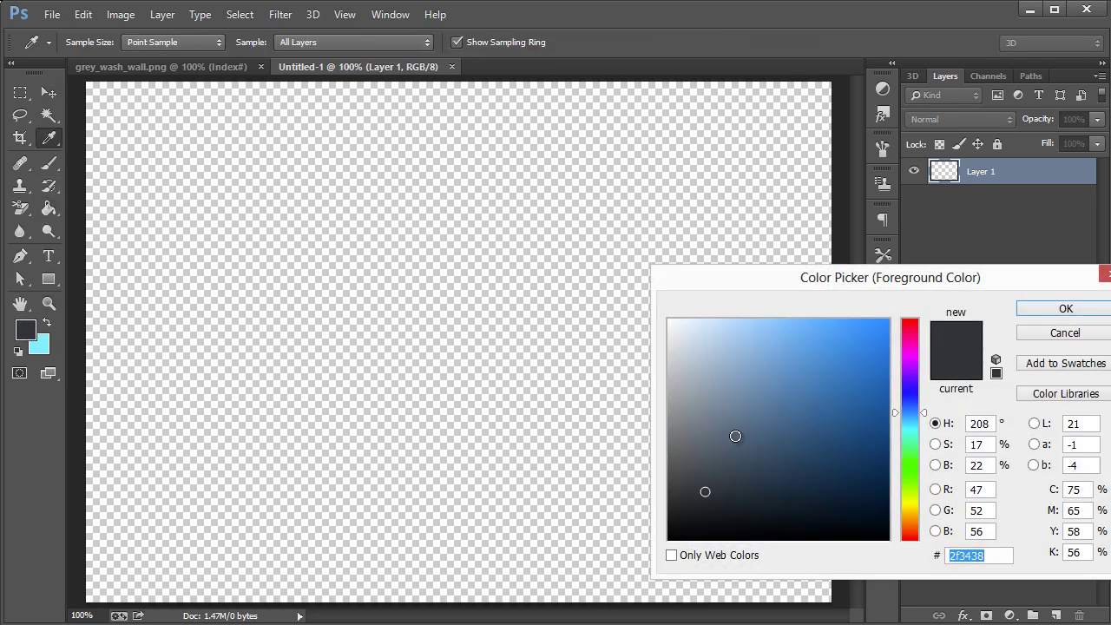
{"action": "mouse_move", "coordinate": [735, 436]}
{"action": "left_mouse_down"}
{"action": "mouse_move", "coordinate": [640, 532]}
{"action": "mouse_move", "coordinate": [734, 495]}
{"action": "mouse_move", "coordinate": [701, 506]}
{"action": "mouse_move", "coordinate": [710, 500]}
{"action": "left_mouse_up"}
{"action": "key", "text": "Return"}
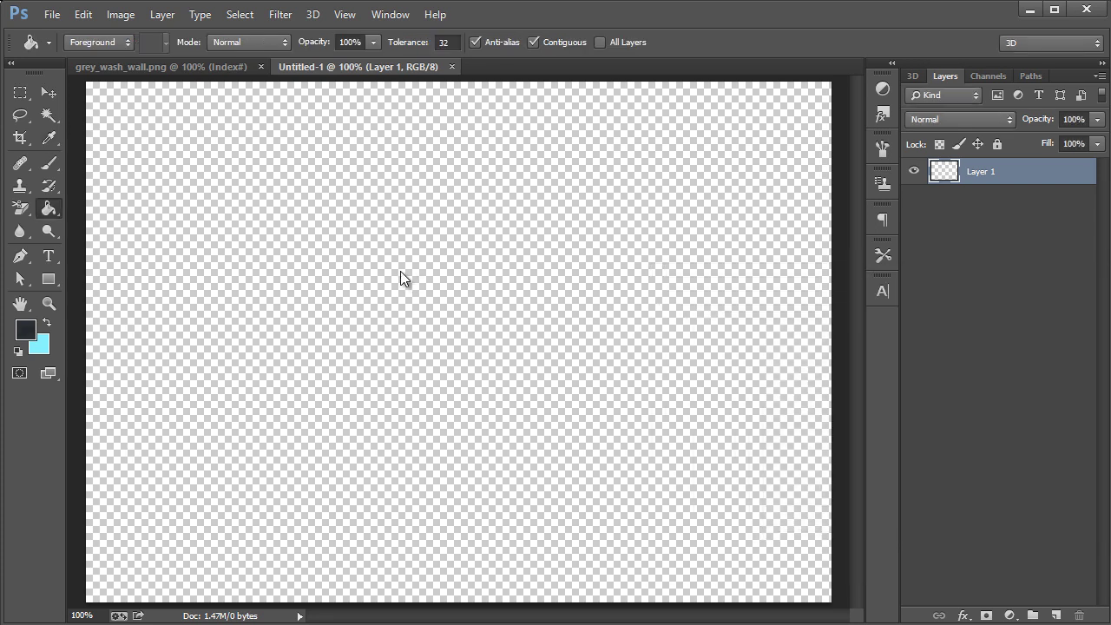
{"action": "left_click", "coordinate": [401, 271]}
- Draw an 871 × 374 px rectangle across the top of the canvas
{"action": "left_click", "coordinate": [184, 66]}
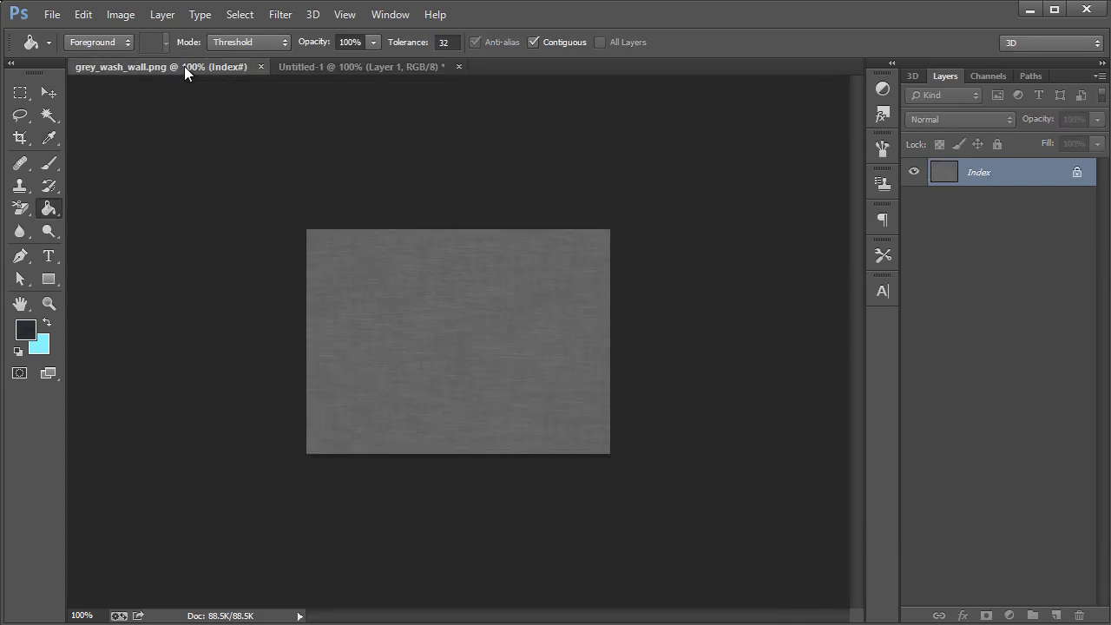
{"action": "left_click", "coordinate": [309, 67]}
{"action": "left_click_drag", "start_coordinate": [49, 276], "coordinate": [87, 275]}
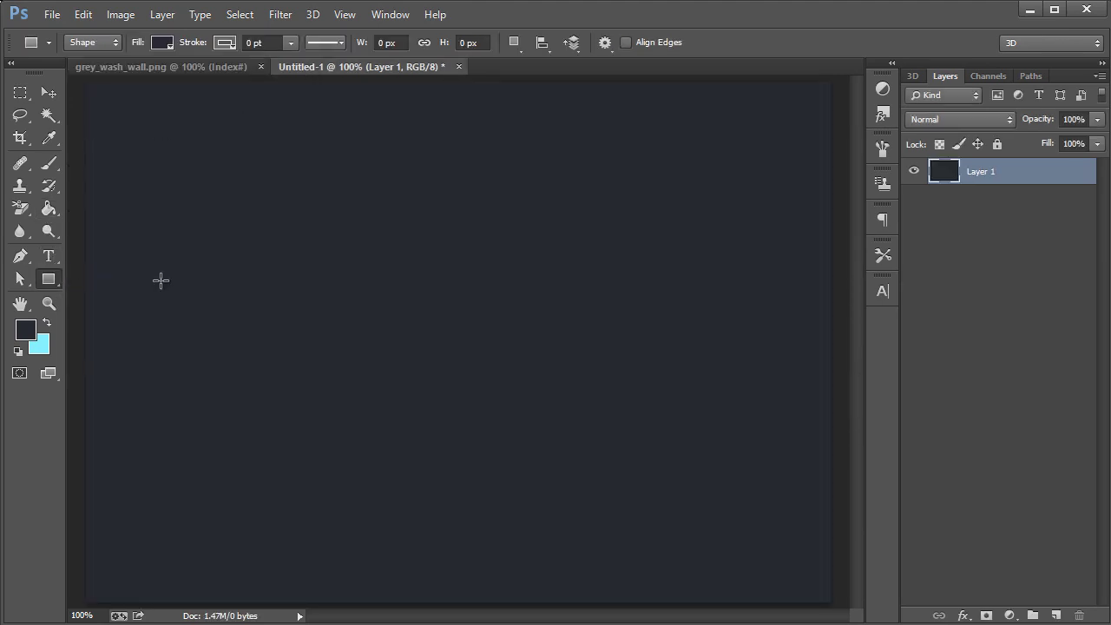
{"action": "left_click_drag", "start_coordinate": [79, 80], "coordinate": [836, 405]}
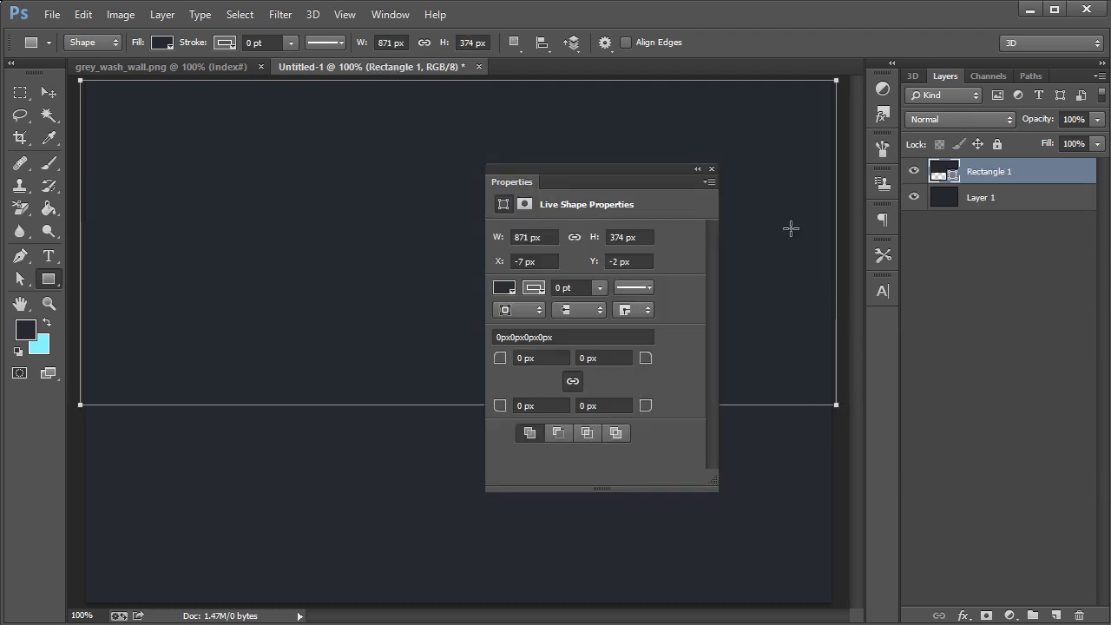
{"action": "left_click", "coordinate": [710, 170]}
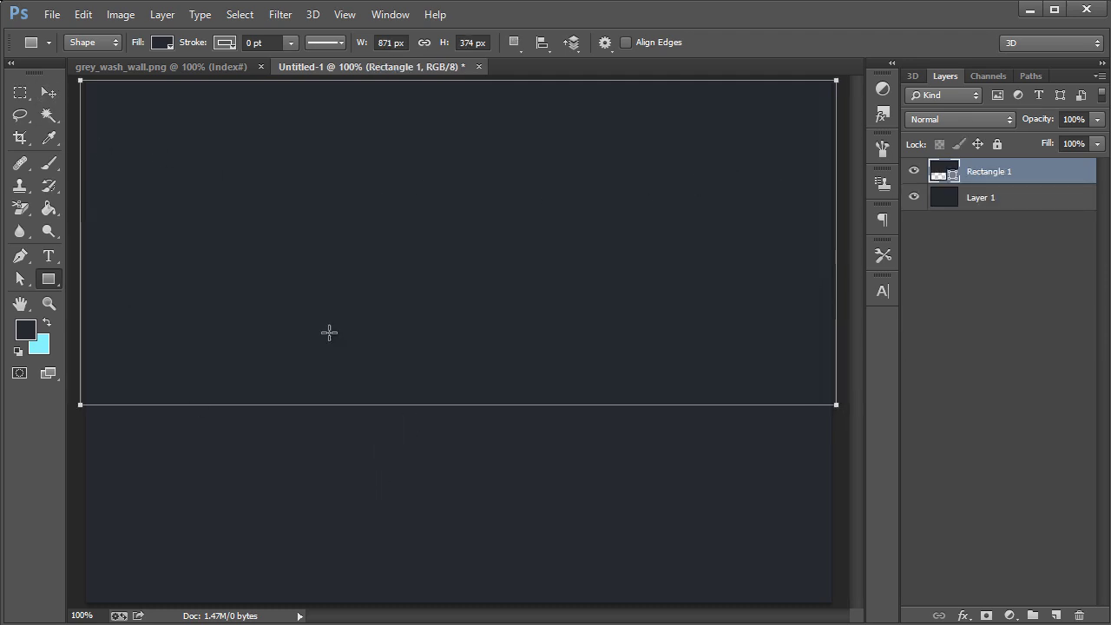
- Select the whole grey wash wall texture and drag a copy into the header document
{"action": "left_click", "coordinate": [47, 92]}
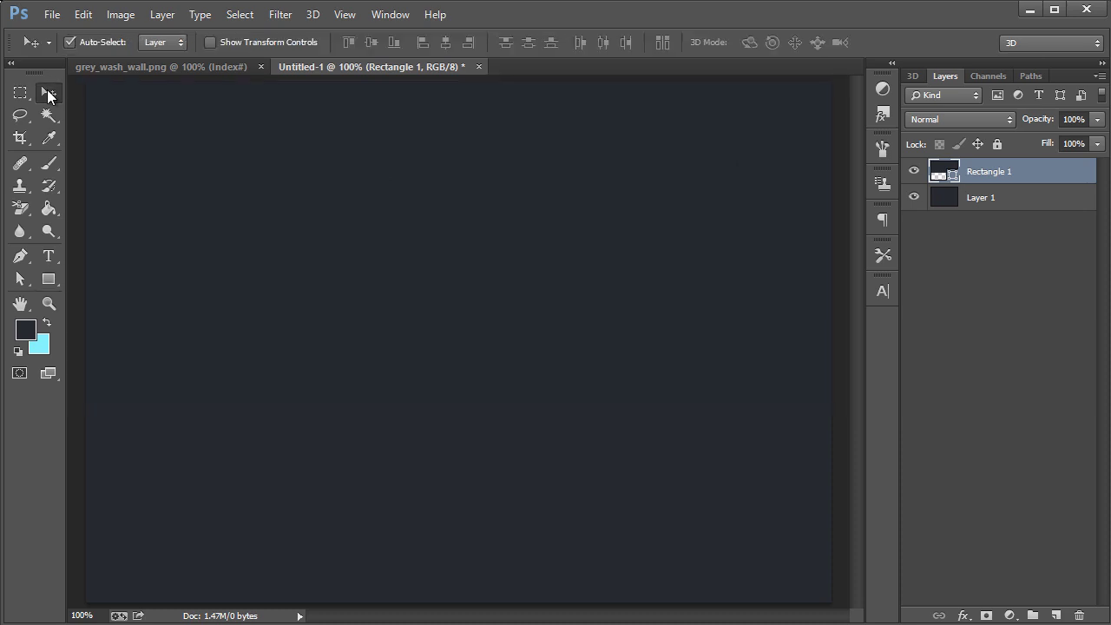
{"action": "left_click", "coordinate": [158, 67]}
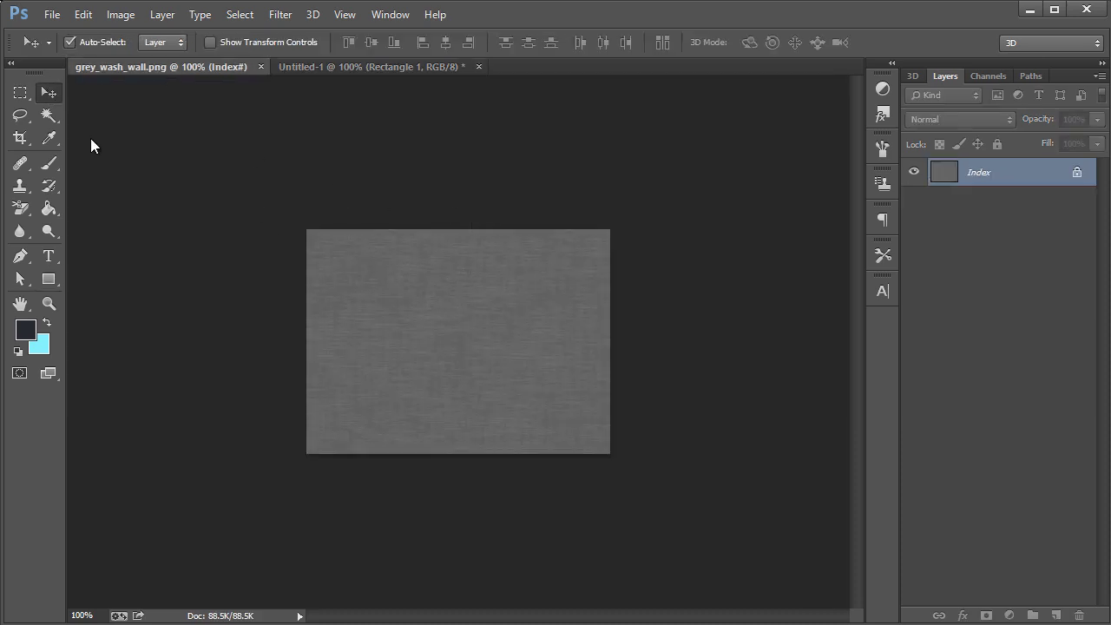
{"action": "key", "text": "ctrl+a"}
{"action": "left_click_drag", "start_coordinate": [478, 201], "coordinate": [215, 77]}
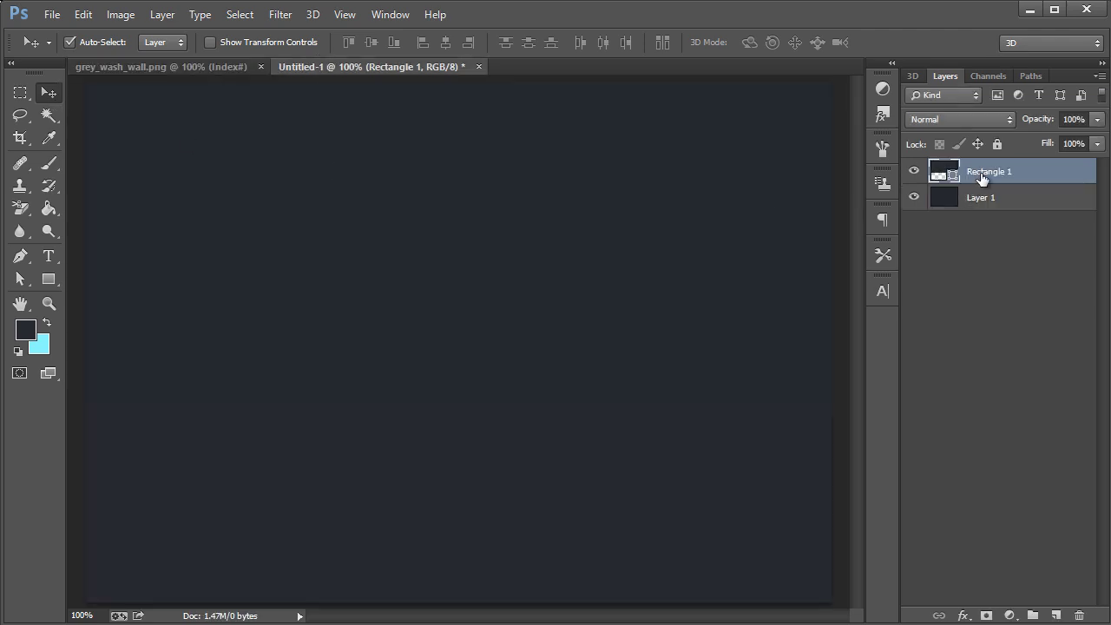
{"action": "left_click", "coordinate": [138, 69]}
{"action": "key", "text": "ctrl+d"}
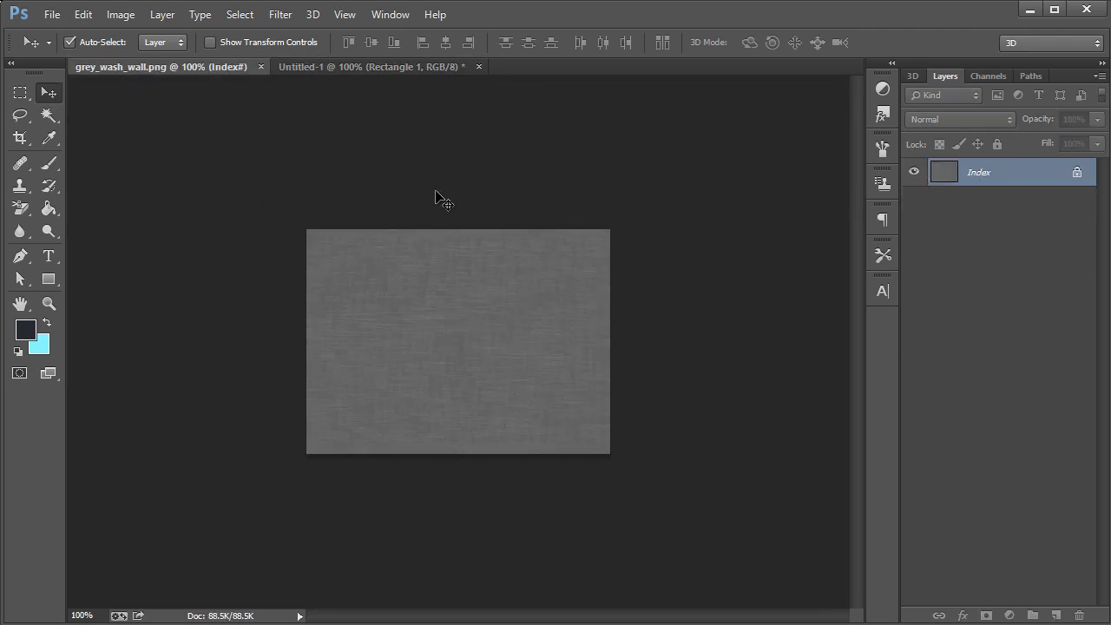
- Define the texture as a pattern named 'Grey Wash' and return to Untitled-1
{"action": "left_click", "coordinate": [122, 15]}
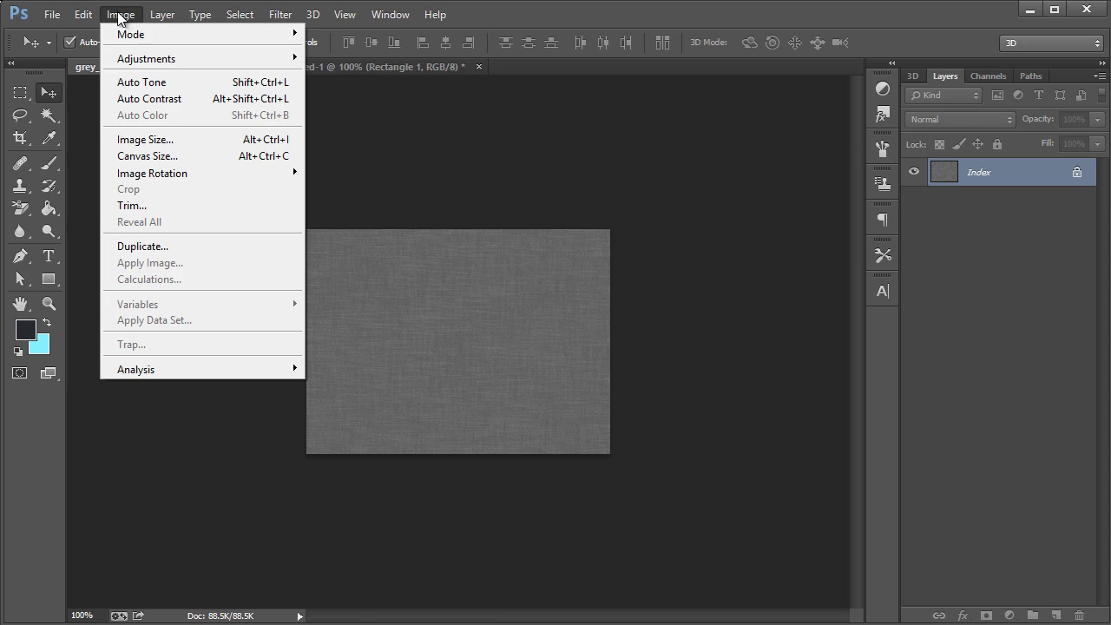
{"action": "mouse_move", "coordinate": [84, 15]}
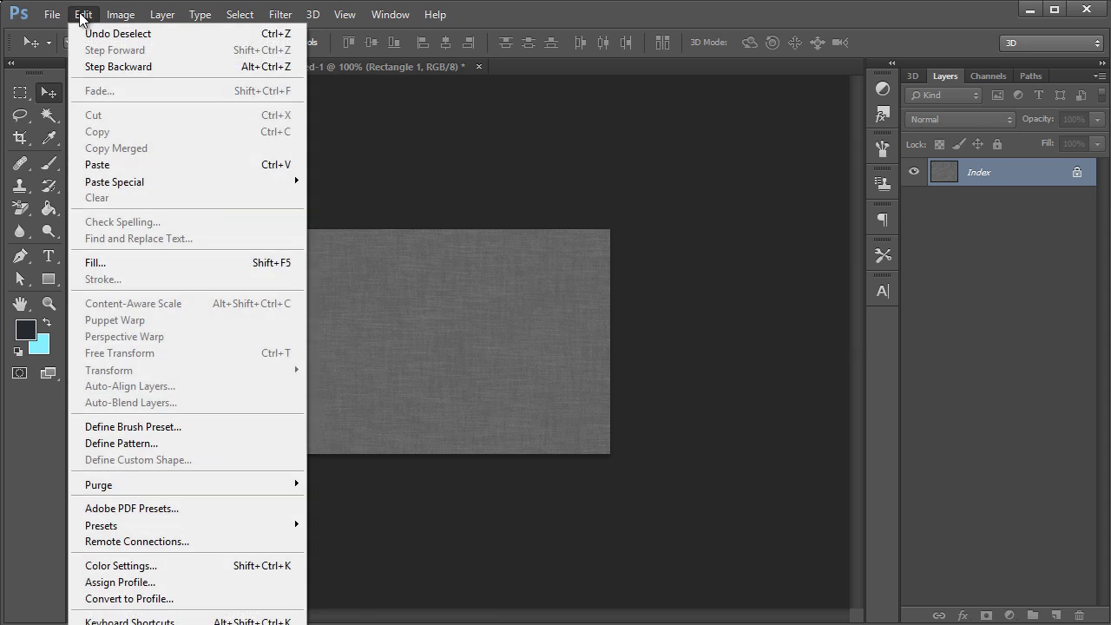
{"action": "left_click", "coordinate": [129, 443]}
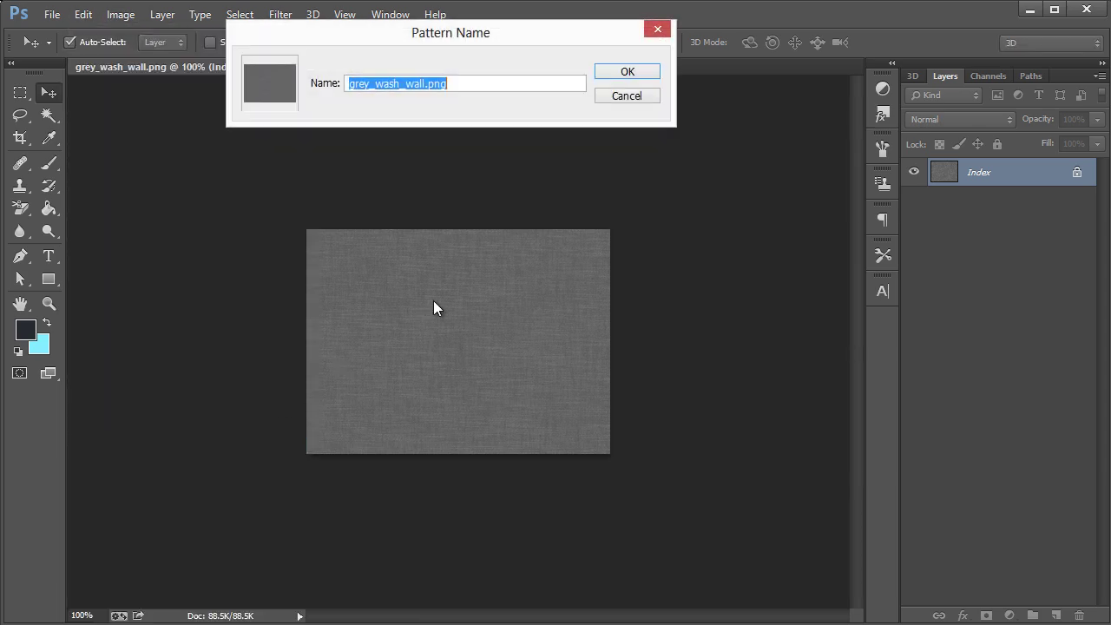
{"action": "type", "text": "Gr"}
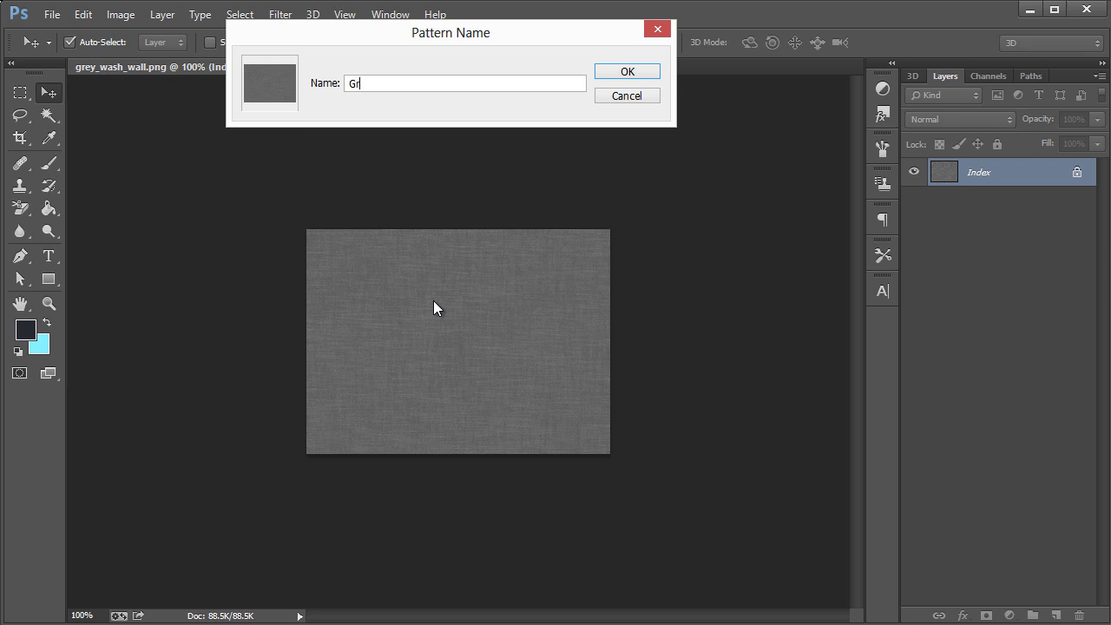
{"action": "type", "text": "ey Wash"}
{"action": "key", "text": "Return"}
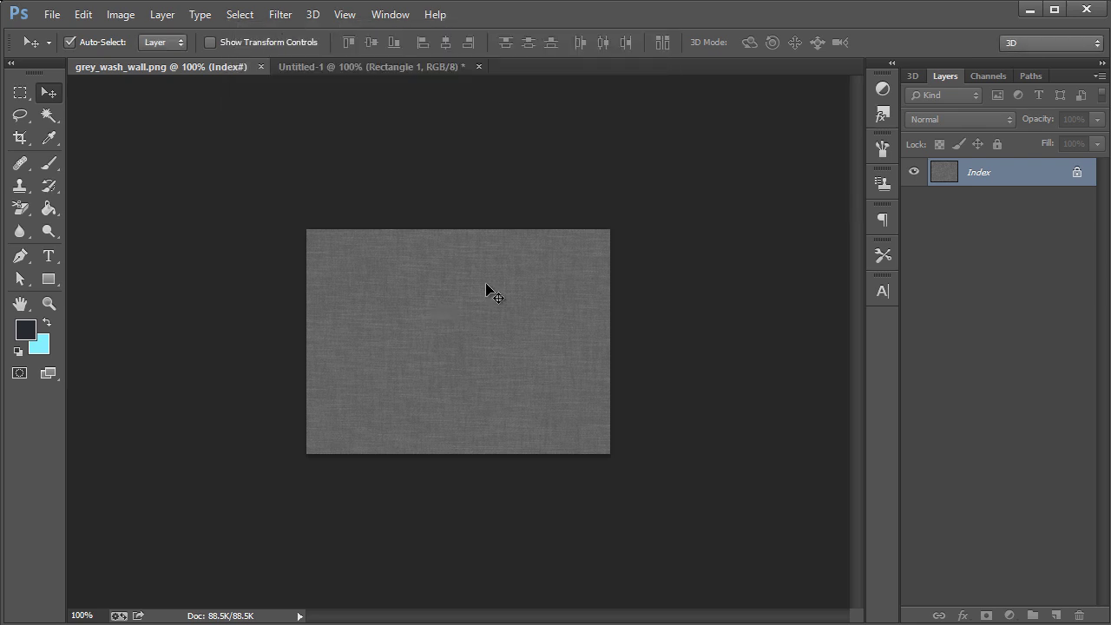
{"action": "left_click", "coordinate": [340, 73]}
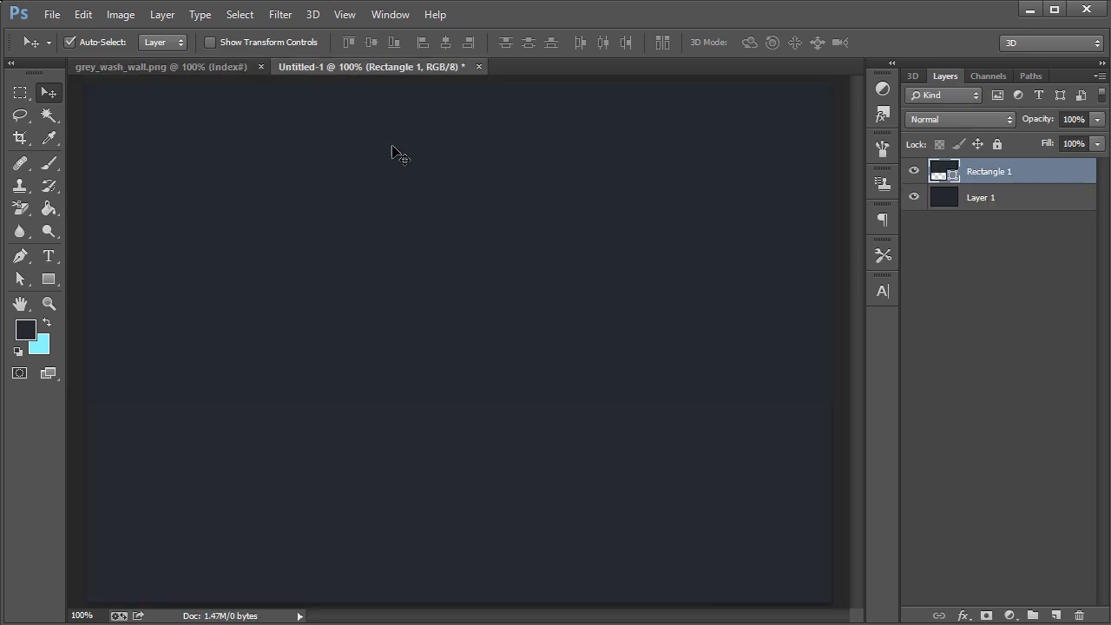
- Add a Pattern Overlay using the Grey Wash pattern to Rectangle 1
{"action": "double_click", "coordinate": [1091, 180]}
{"action": "left_click_drag", "start_coordinate": [624, 11], "coordinate": [548, 165]}
{"action": "left_click", "coordinate": [509, 400]}
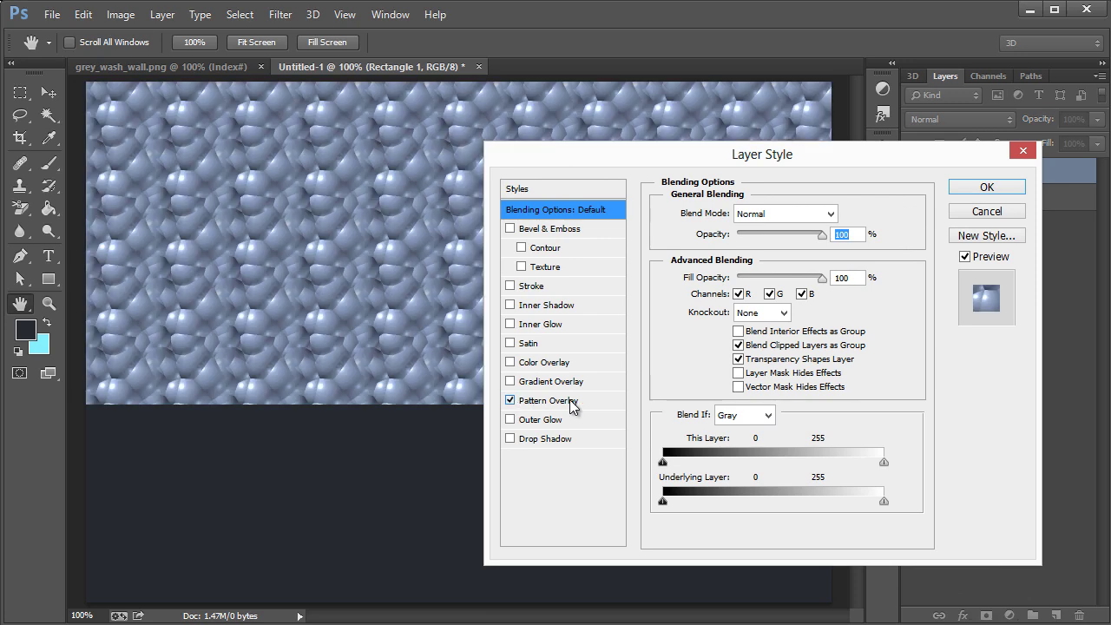
{"action": "left_click", "coordinate": [547, 400]}
{"action": "left_click", "coordinate": [781, 260]}
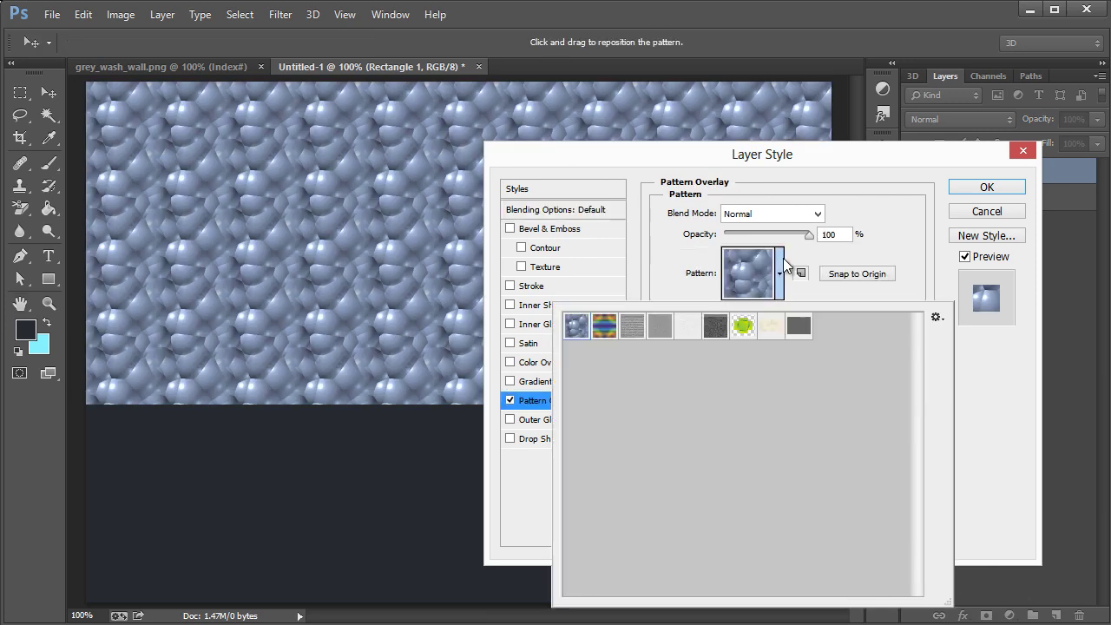
{"action": "left_click", "coordinate": [795, 328]}
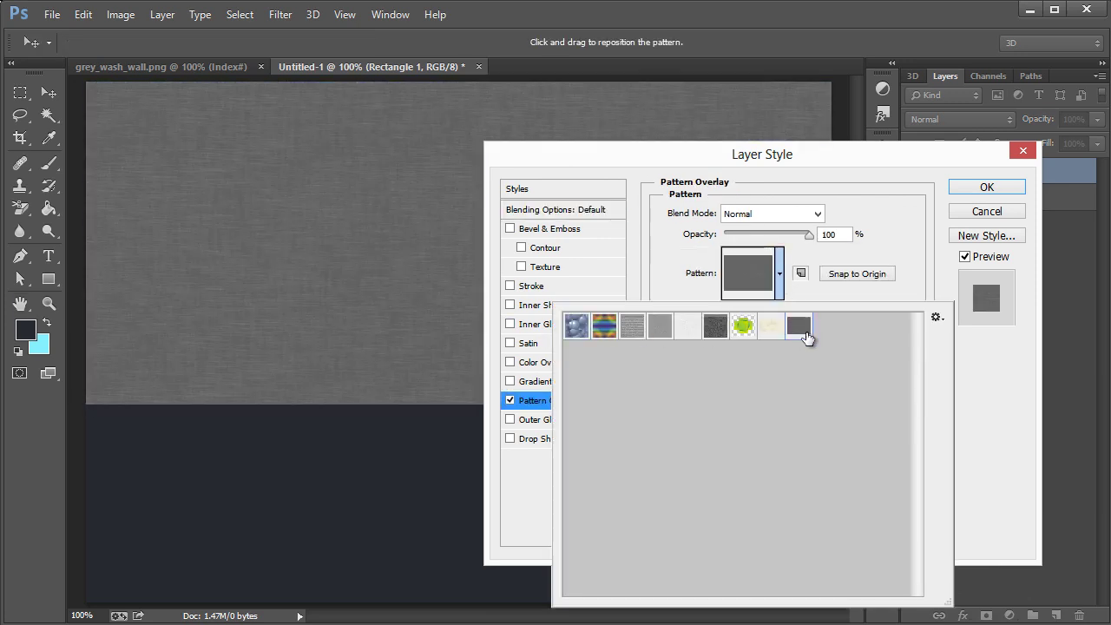
{"action": "left_click", "coordinate": [912, 215]}
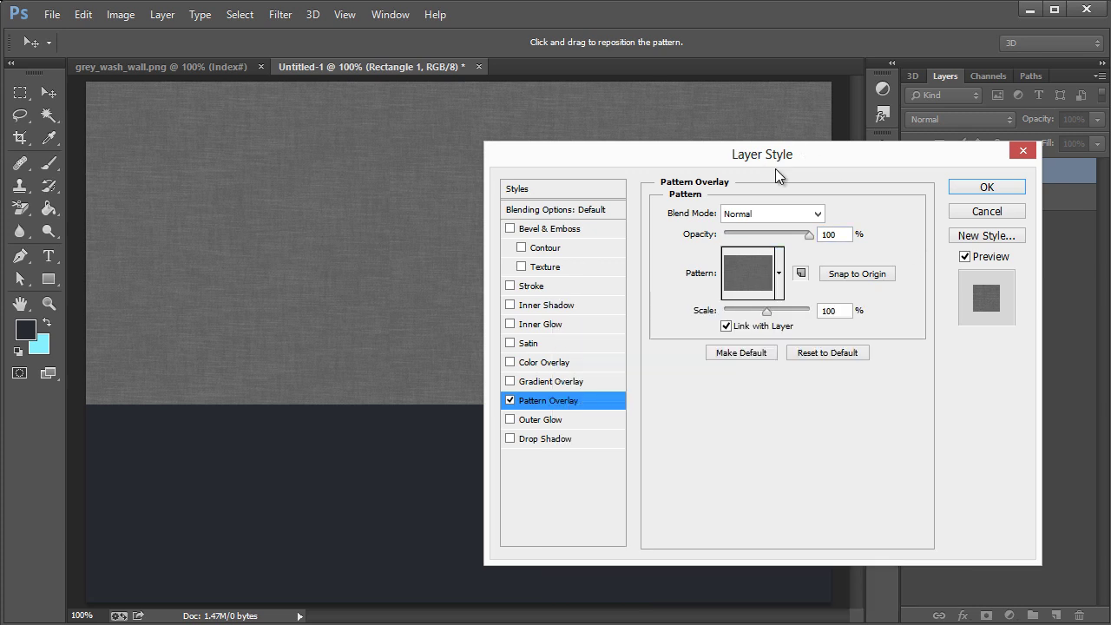
{"action": "left_click_drag", "start_coordinate": [757, 163], "coordinate": [800, 219]}
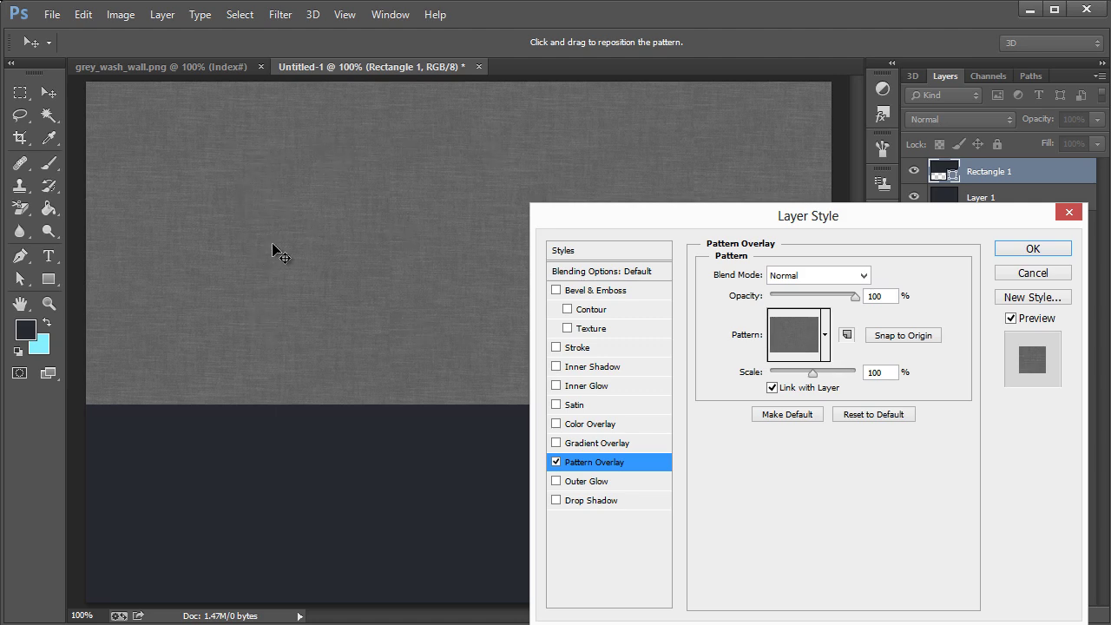
- Enable Color Overlay and try blend modes from Dissolve through Linear Light
{"action": "left_click", "coordinate": [556, 425]}
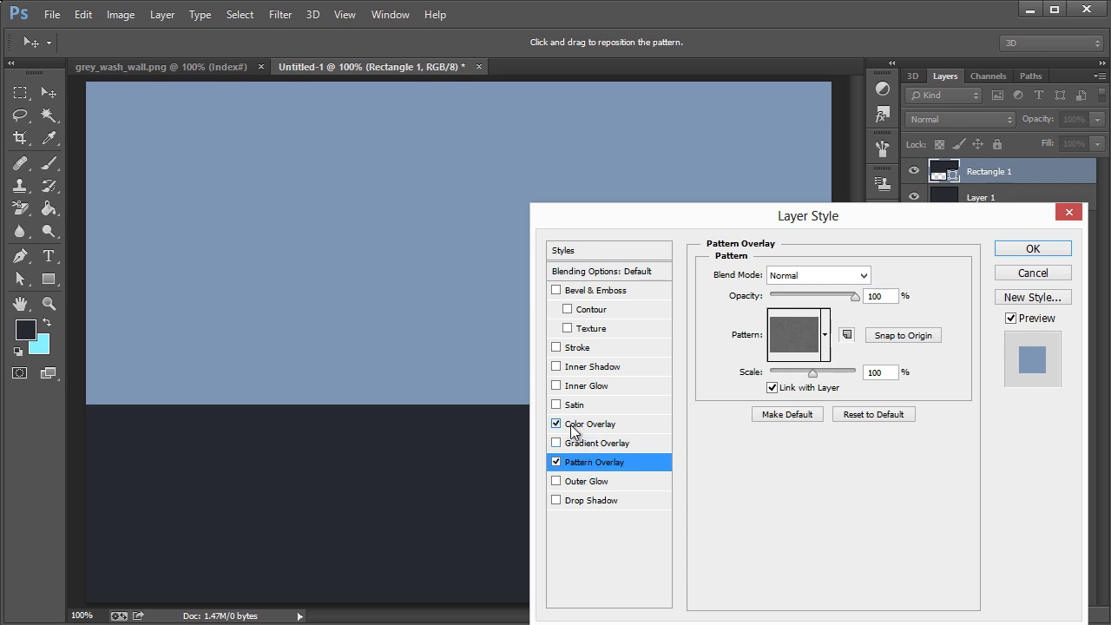
{"action": "left_click", "coordinate": [574, 425]}
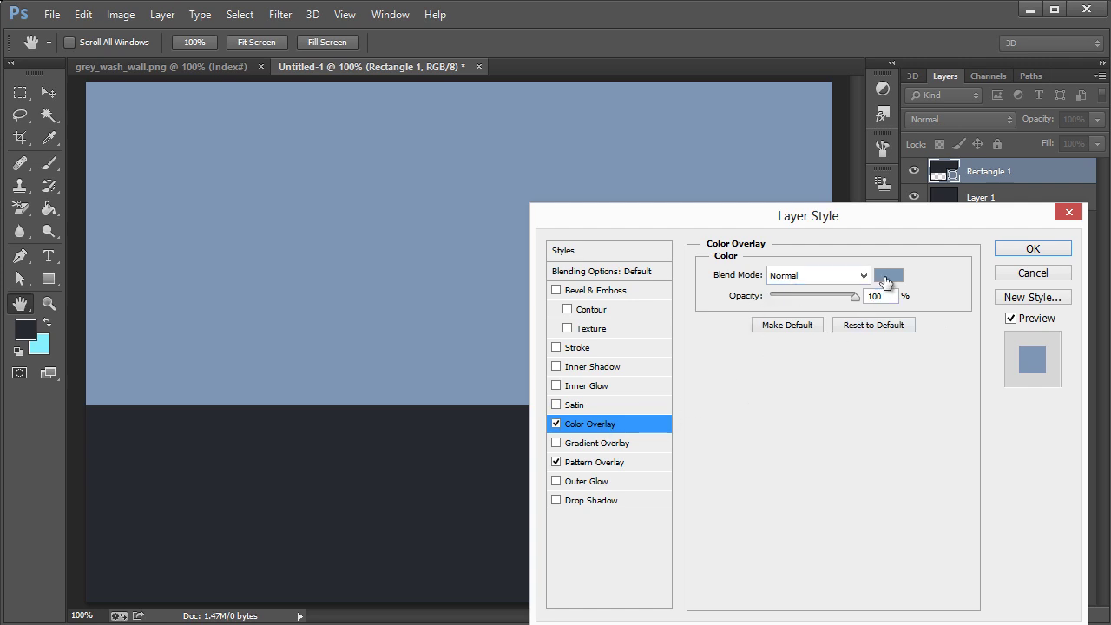
{"action": "left_click", "coordinate": [840, 275]}
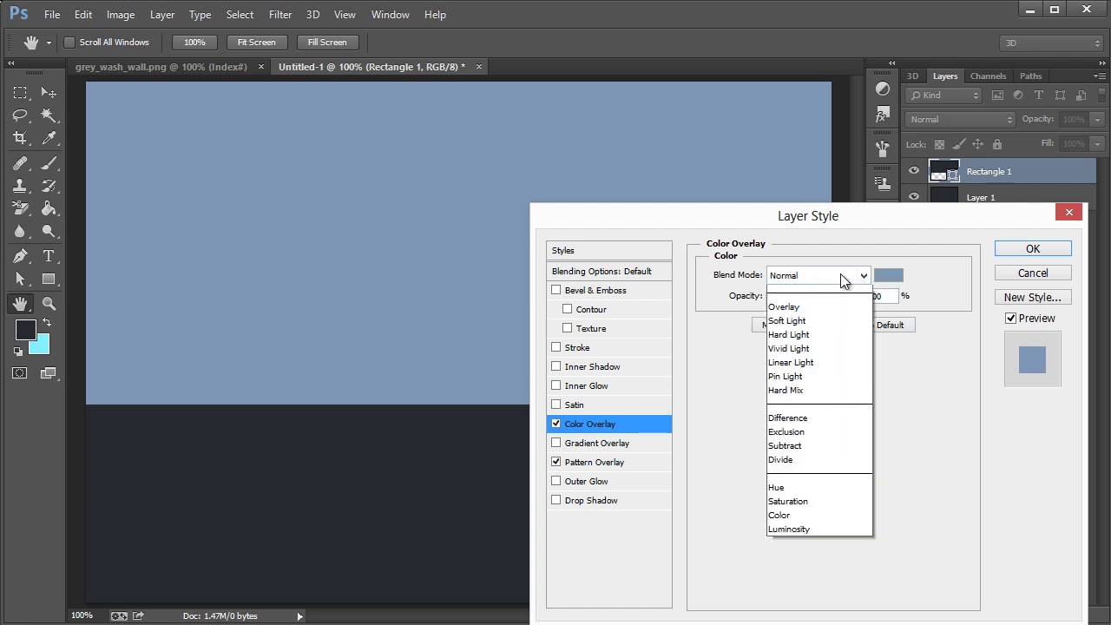
{"action": "left_click", "coordinate": [840, 276]}
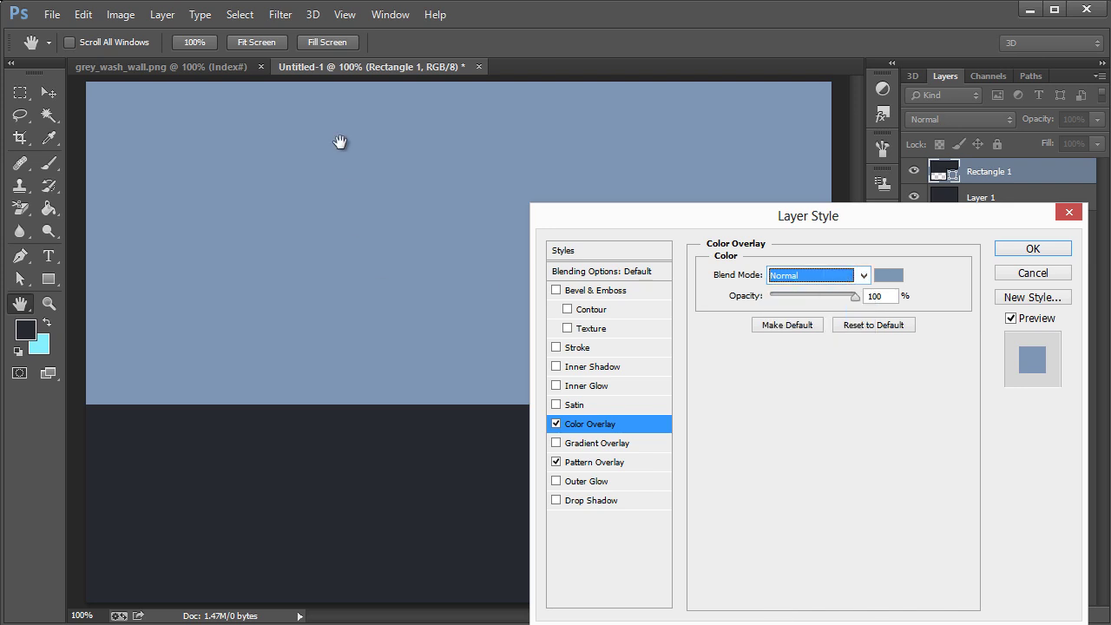
{"action": "left_click", "coordinate": [777, 276]}
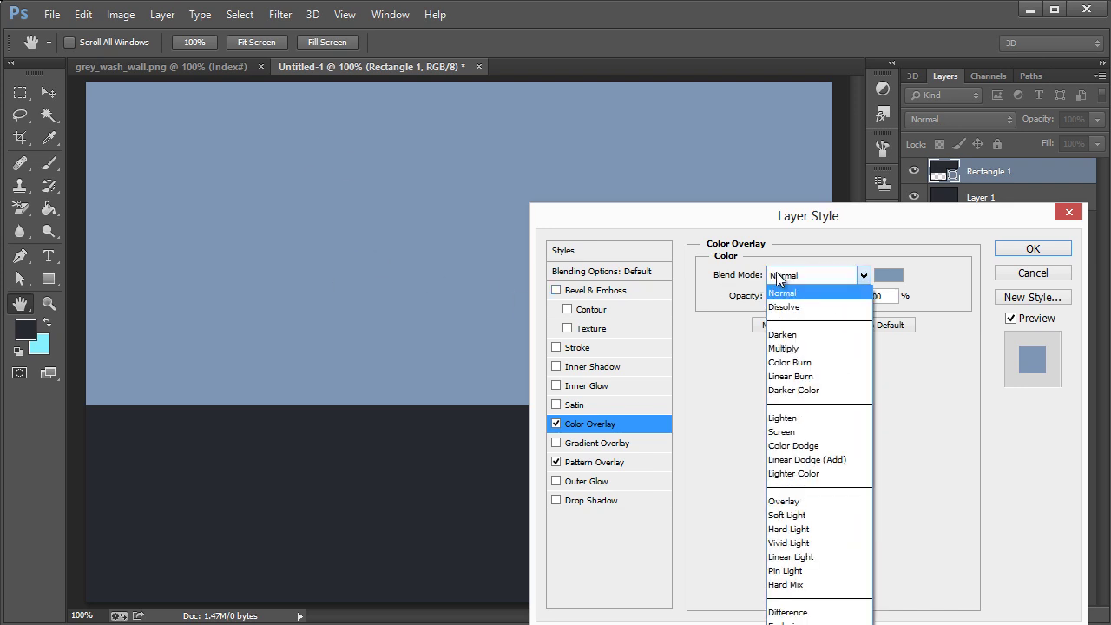
{"action": "left_click", "coordinate": [781, 278]}
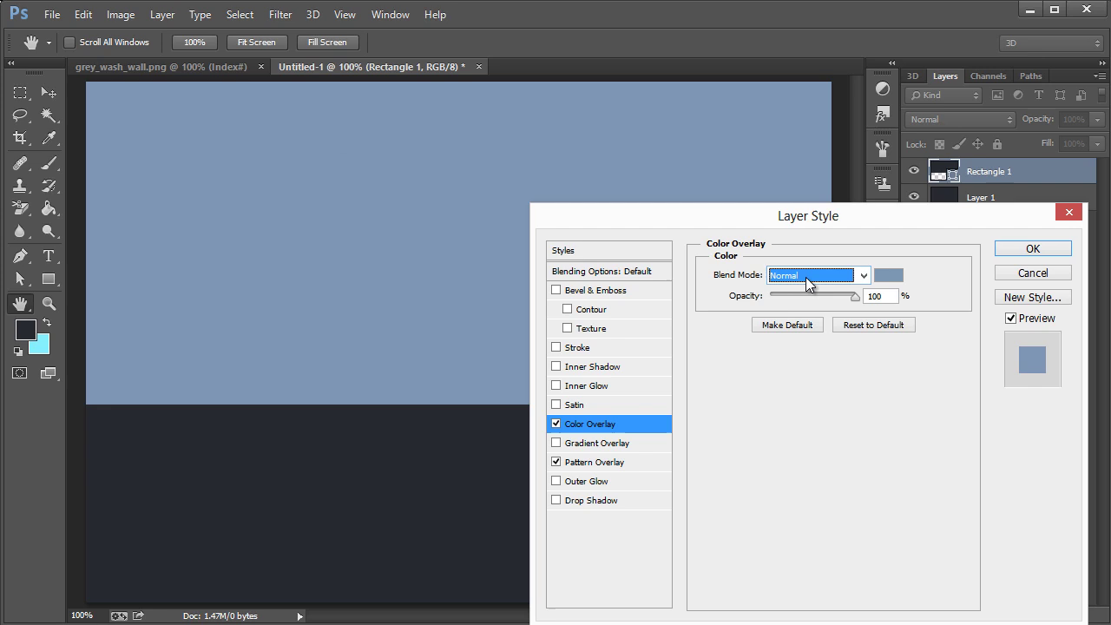
{"action": "left_click", "coordinate": [846, 273]}
{"action": "left_click", "coordinate": [802, 299]}
{"action": "key", "text": "Down"}
{"action": "key", "text": "Down"}
{"action": "key", "text": "Down"}
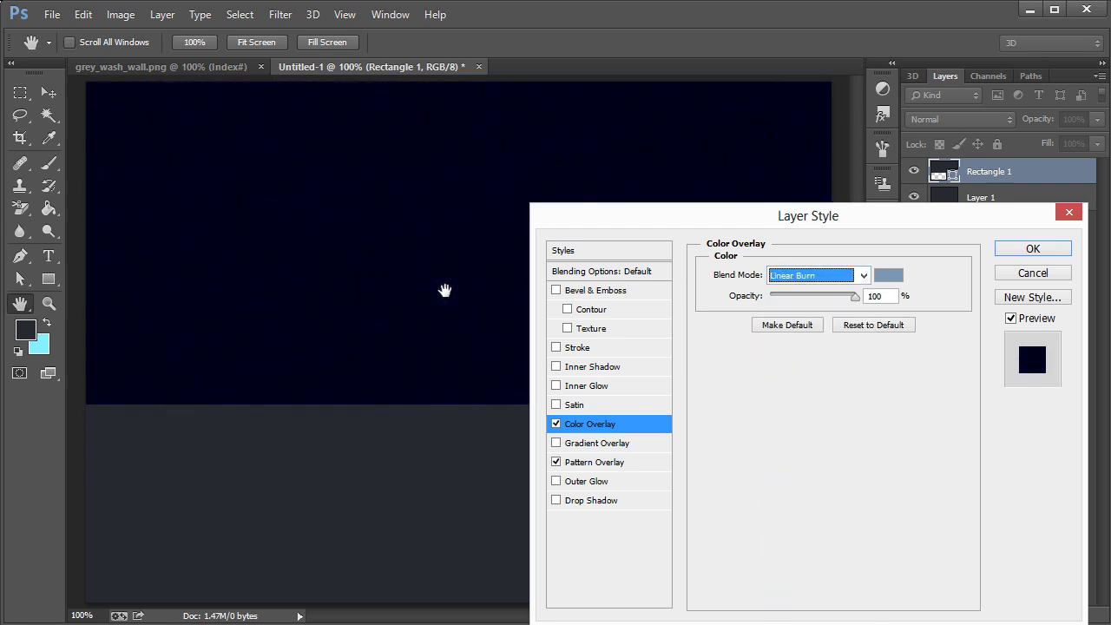
{"action": "key", "text": "Down"}
{"action": "key", "text": "Down"}
{"action": "key", "text": "Down"}
{"action": "key", "text": "Down"}
{"action": "key", "text": "Down"}
{"action": "key", "text": "Down"}
{"action": "key", "text": "Down"}
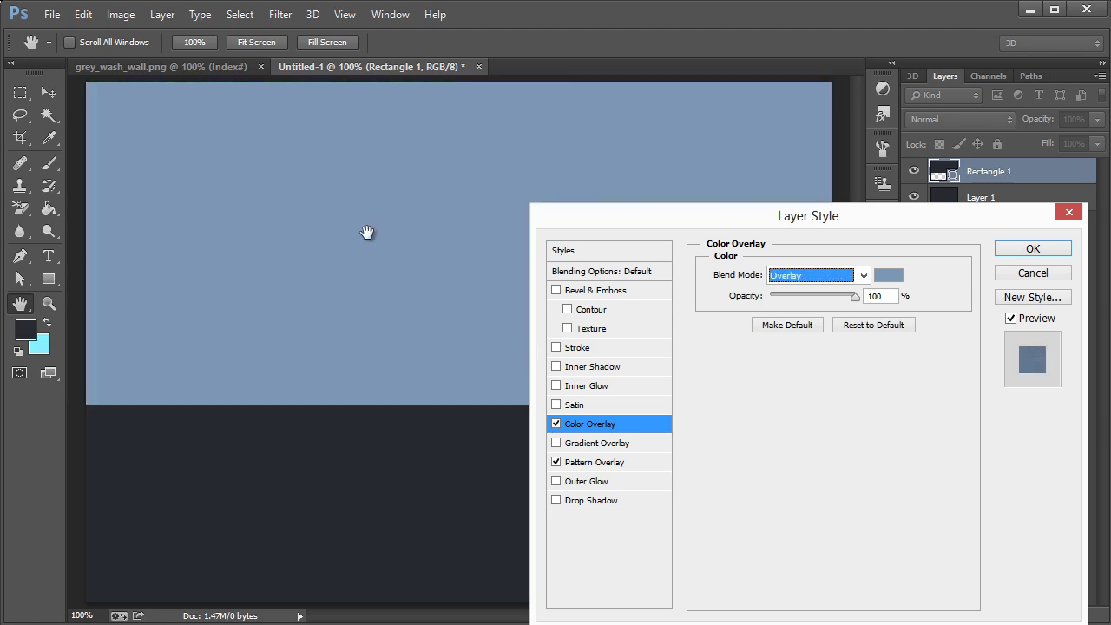
{"action": "key", "text": "Down"}
{"action": "key", "text": "Down"}
{"action": "key", "text": "Down"}
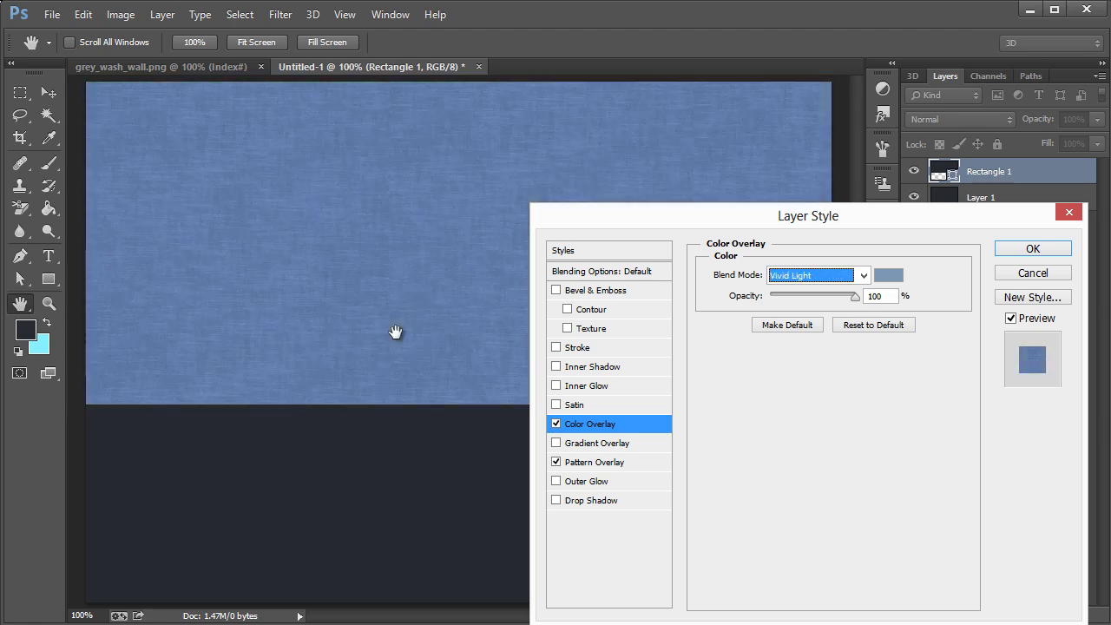
{"action": "key", "text": "Down"}
{"action": "key", "text": "Down"}
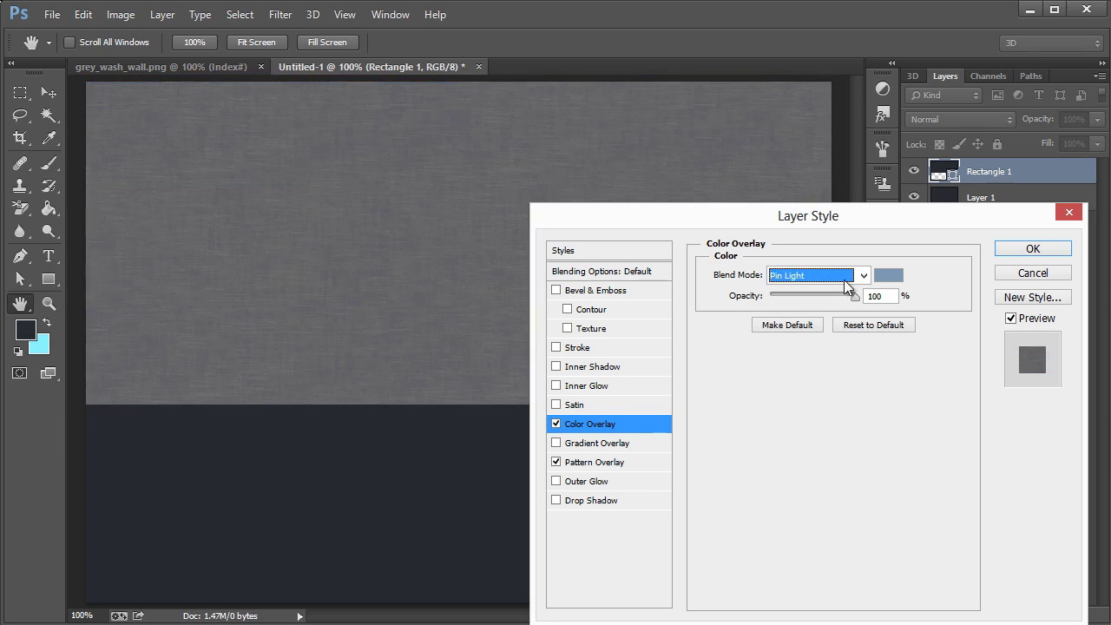
{"action": "key", "text": "Up"}
- Discard the darker blue overlay colour, turn Color Overlay off, and cancel Layer Style
{"action": "left_click", "coordinate": [887, 276]}
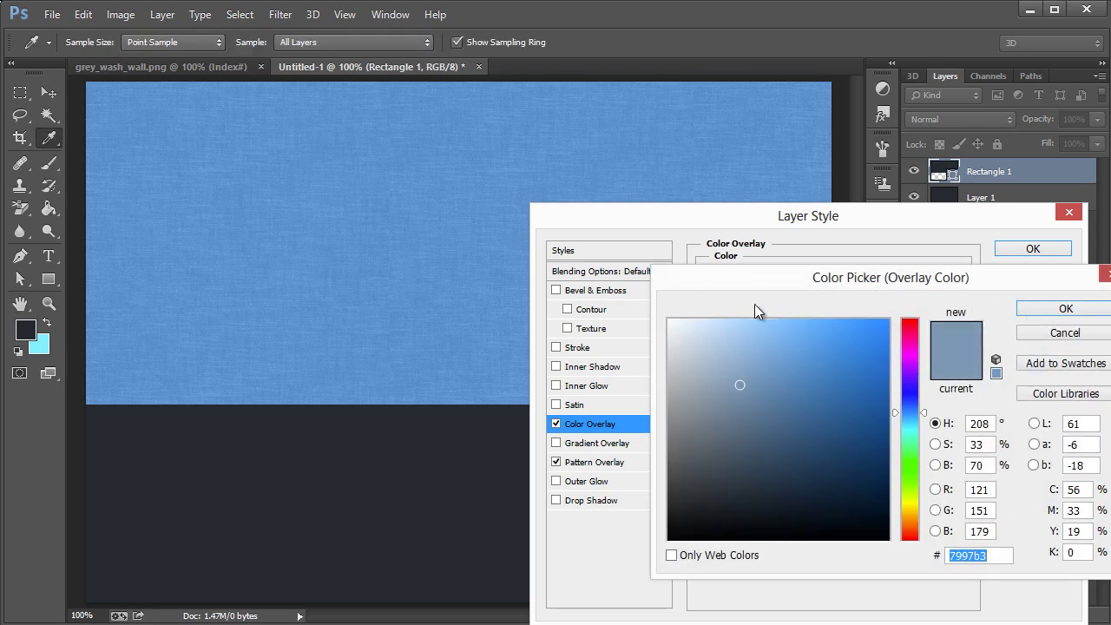
{"action": "left_click_drag", "start_coordinate": [755, 306], "coordinate": [684, 299]}
{"action": "mouse_move", "coordinate": [702, 419]}
{"action": "left_mouse_down"}
{"action": "mouse_move", "coordinate": [653, 481]}
{"action": "mouse_move", "coordinate": [604, 461]}
{"action": "mouse_move", "coordinate": [602, 434]}
{"action": "mouse_move", "coordinate": [637, 427]}
{"action": "mouse_move", "coordinate": [672, 441]}
{"action": "mouse_move", "coordinate": [737, 426]}
{"action": "left_mouse_up"}
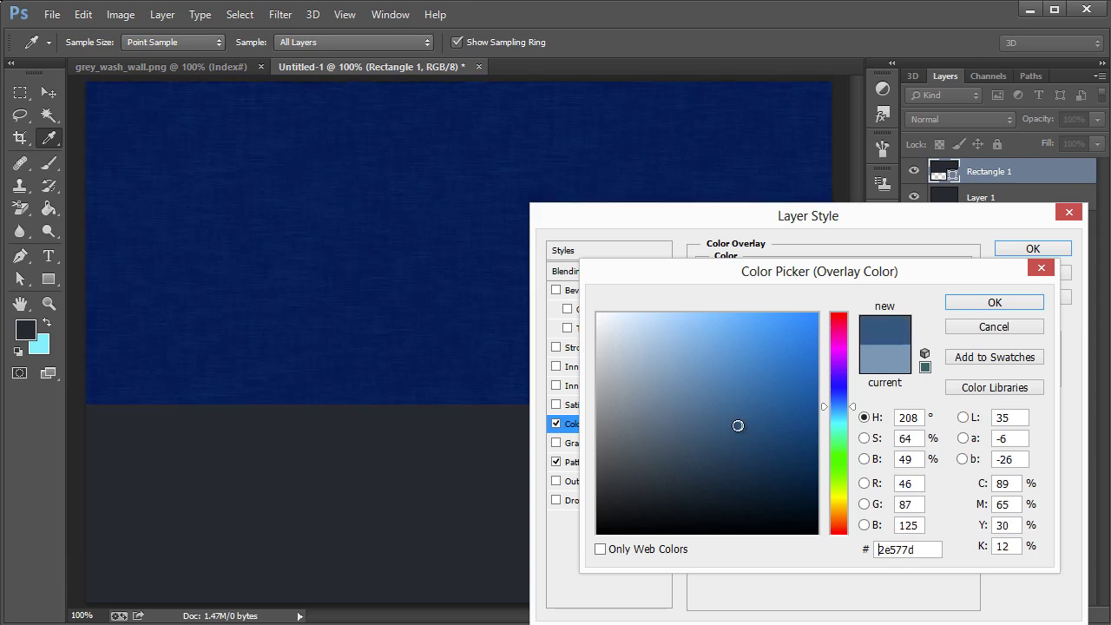
{"action": "left_click", "coordinate": [986, 328]}
{"action": "left_click", "coordinate": [556, 423]}
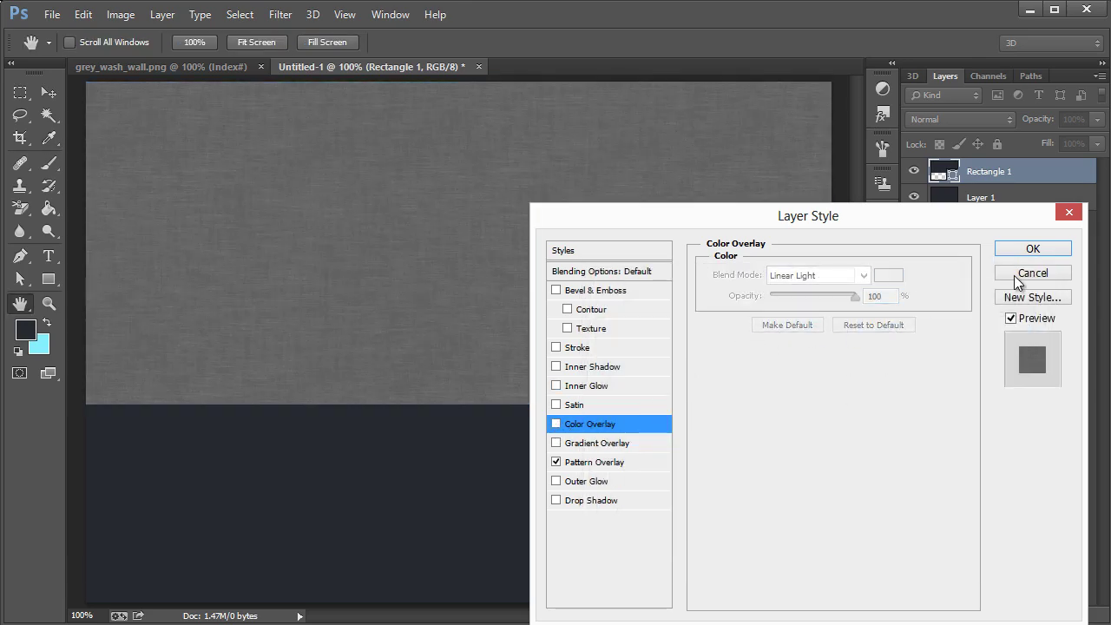
{"action": "left_click", "coordinate": [1043, 272]}
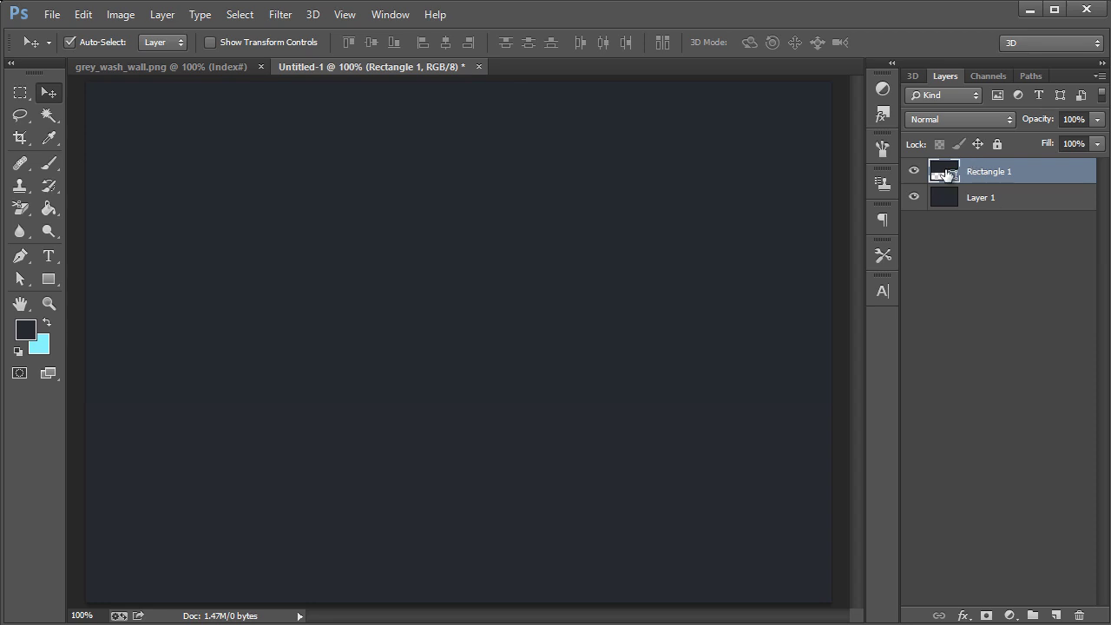
- Apply the grey wash Pattern Overlay to Rectangle 1 and rasterize its layer style
{"action": "double_click", "coordinate": [1095, 177]}
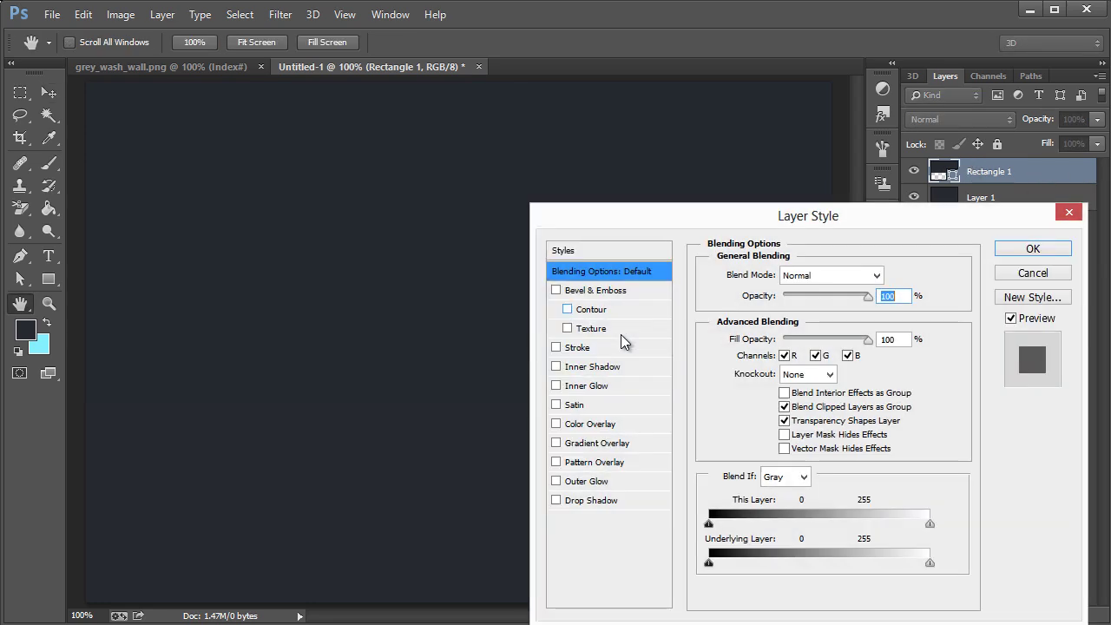
{"action": "left_click", "coordinate": [573, 462]}
{"action": "left_click", "coordinate": [826, 334]}
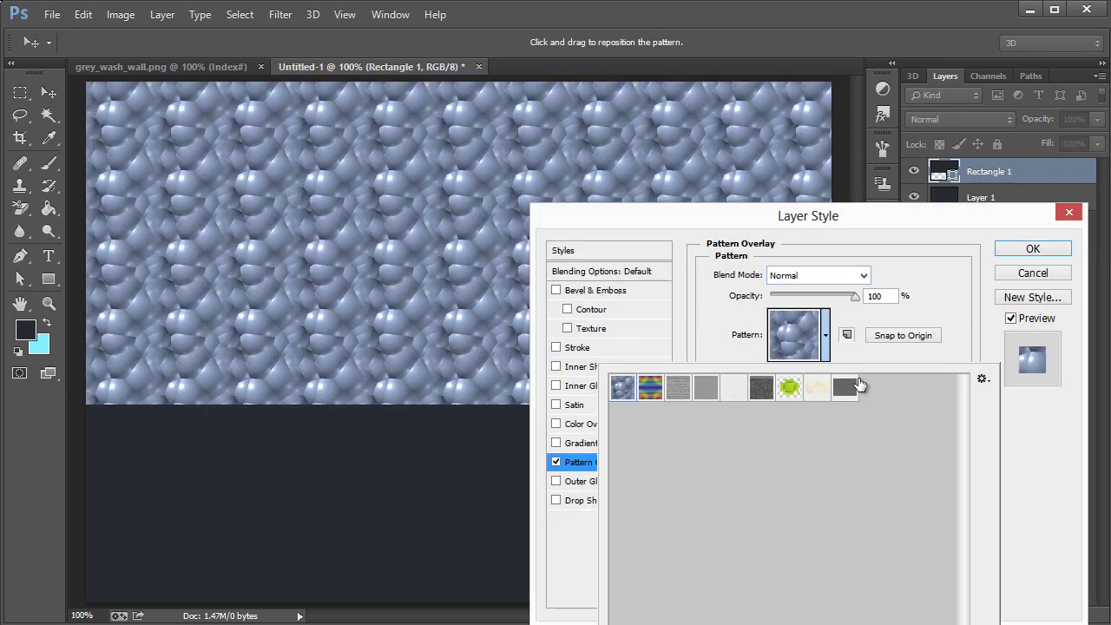
{"action": "left_click", "coordinate": [855, 383]}
{"action": "left_click", "coordinate": [1007, 250]}
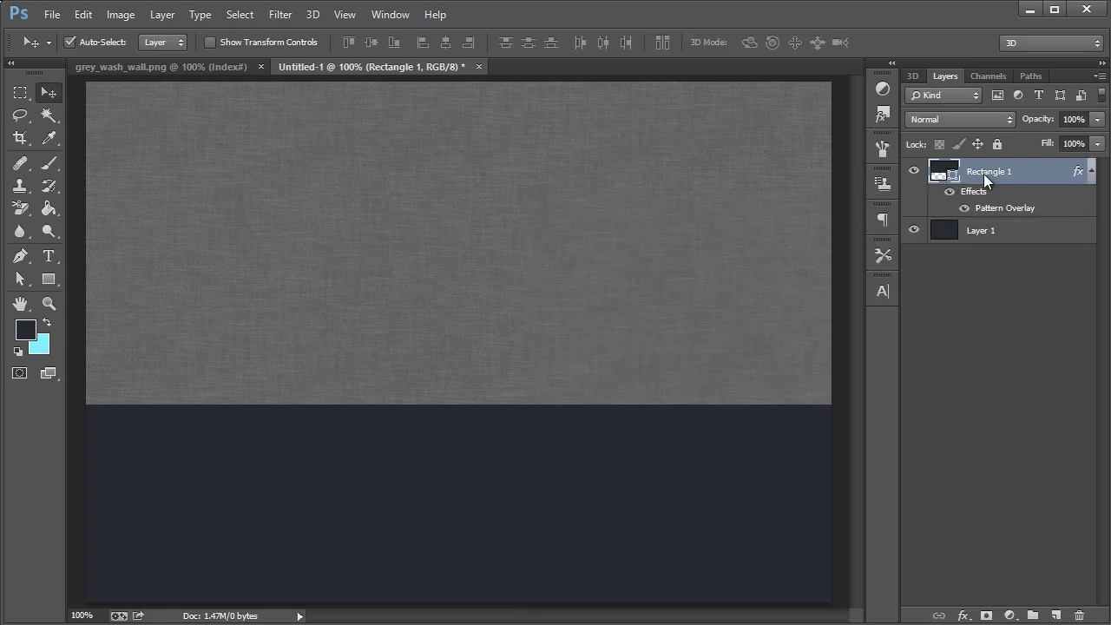
{"action": "right_click", "coordinate": [983, 174]}
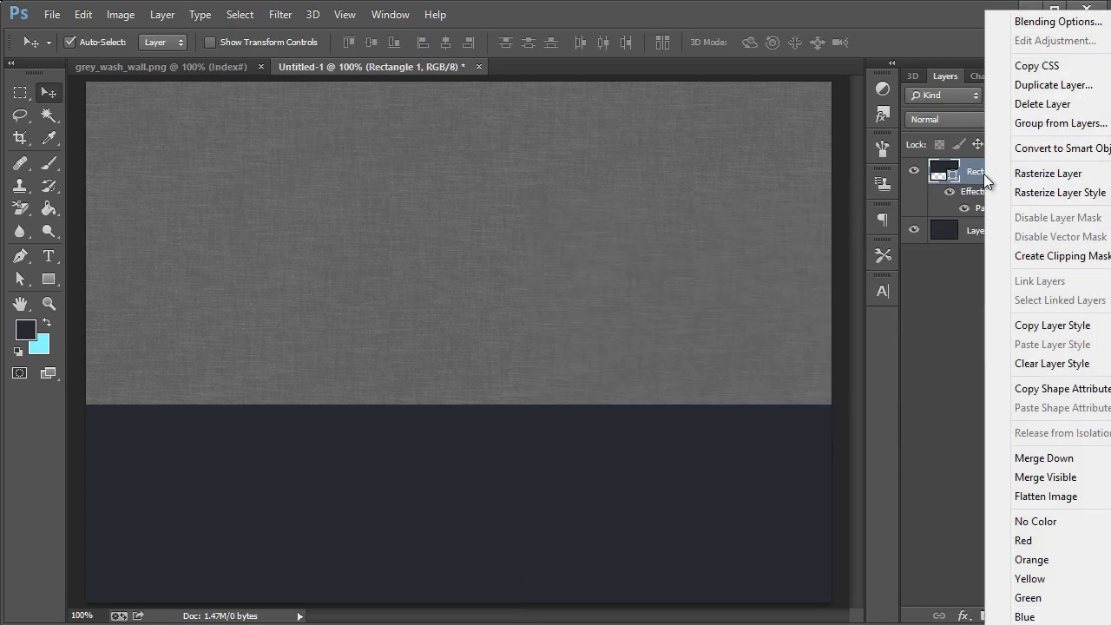
{"action": "left_click", "coordinate": [1030, 193]}
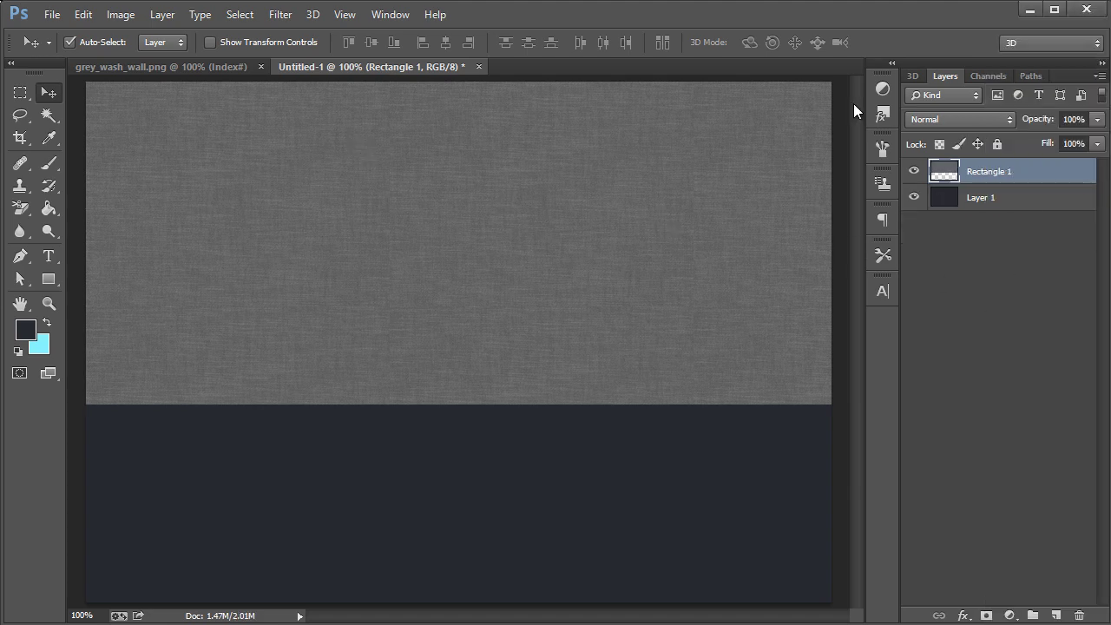
- Add a Brightness/Contrast layer (Brightness -38, Contrast 81) clipped to Rectangle 1
{"action": "left_click", "coordinate": [883, 89]}
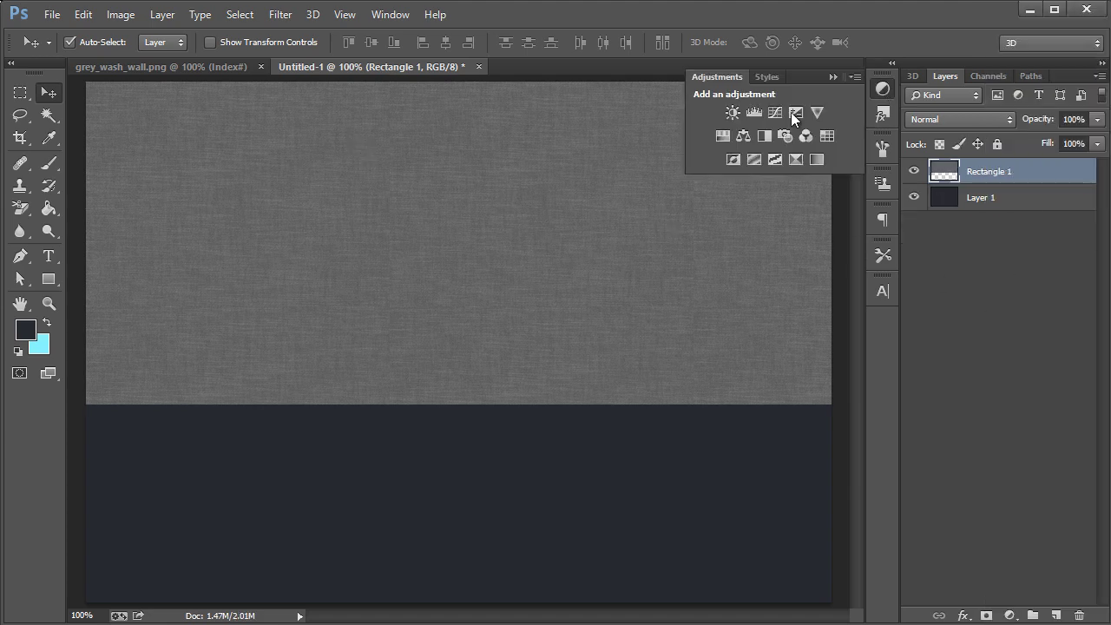
{"action": "left_click", "coordinate": [728, 112]}
{"action": "left_click_drag", "start_coordinate": [561, 275], "coordinate": [546, 273]}
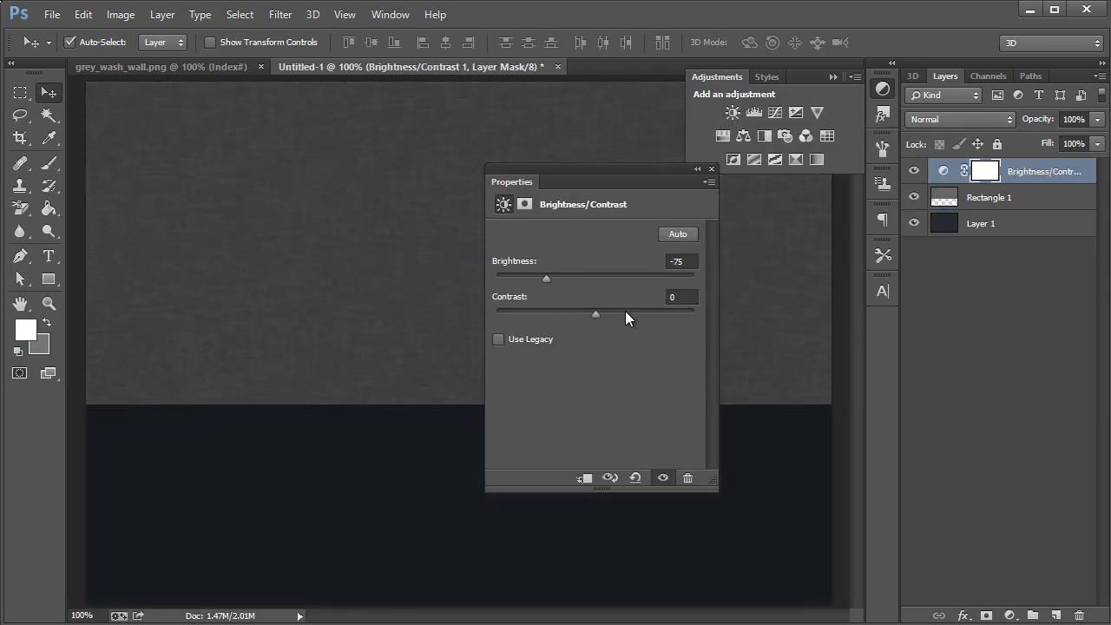
{"action": "left_click_drag", "start_coordinate": [625, 311], "coordinate": [677, 311]}
{"action": "mouse_move", "coordinate": [582, 278]}
{"action": "left_mouse_down"}
{"action": "mouse_move", "coordinate": [509, 277]}
{"action": "mouse_move", "coordinate": [598, 278]}
{"action": "mouse_move", "coordinate": [570, 278]}
{"action": "left_mouse_up"}
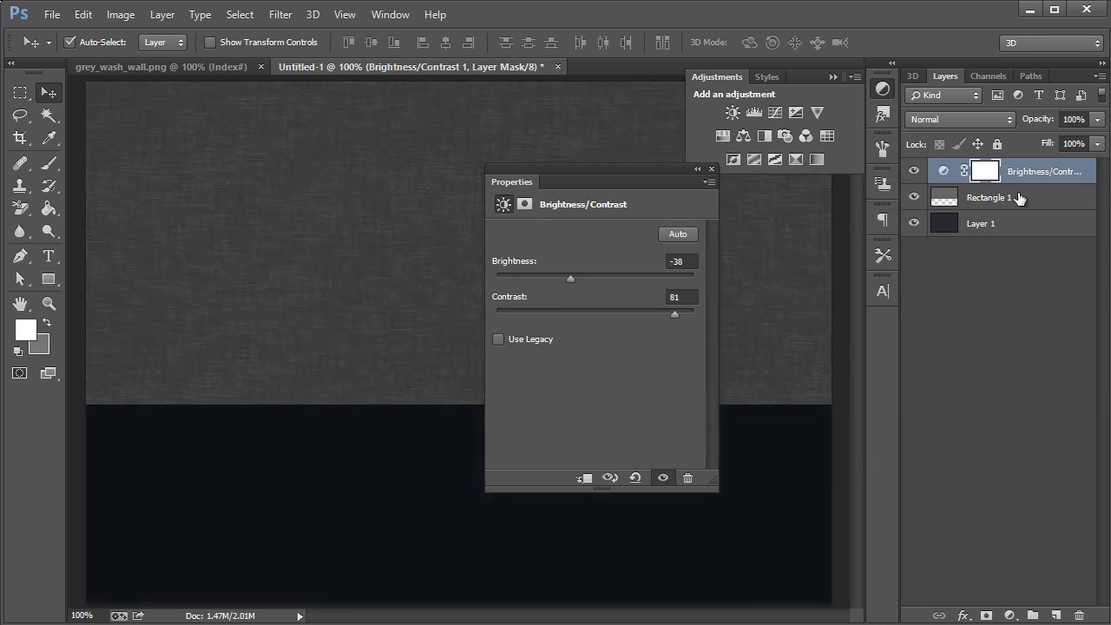
{"action": "left_click", "coordinate": [585, 478]}
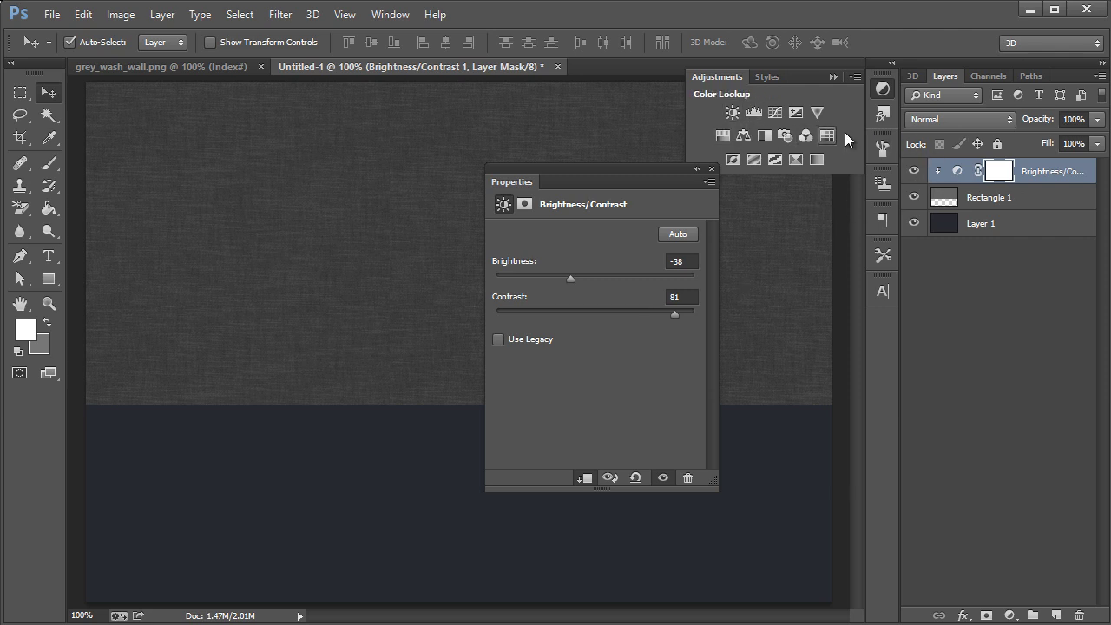
- Add a clipped, colorized Hue/Saturation layer at Hue 203, Saturation 31, Lightness -12
{"action": "left_click", "coordinate": [720, 136]}
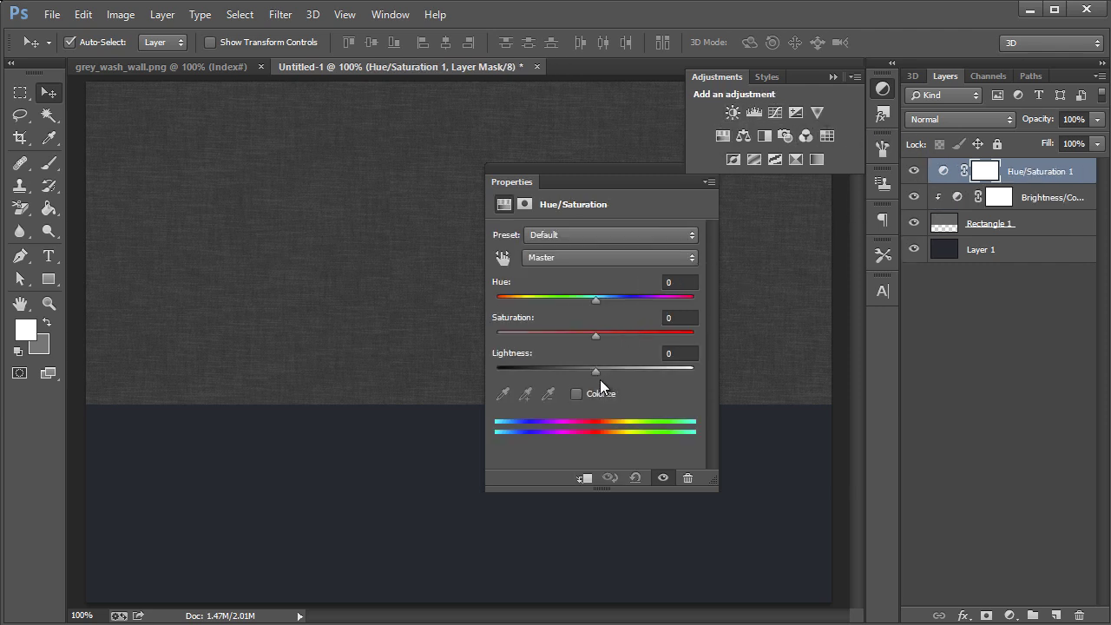
{"action": "left_click", "coordinate": [586, 478]}
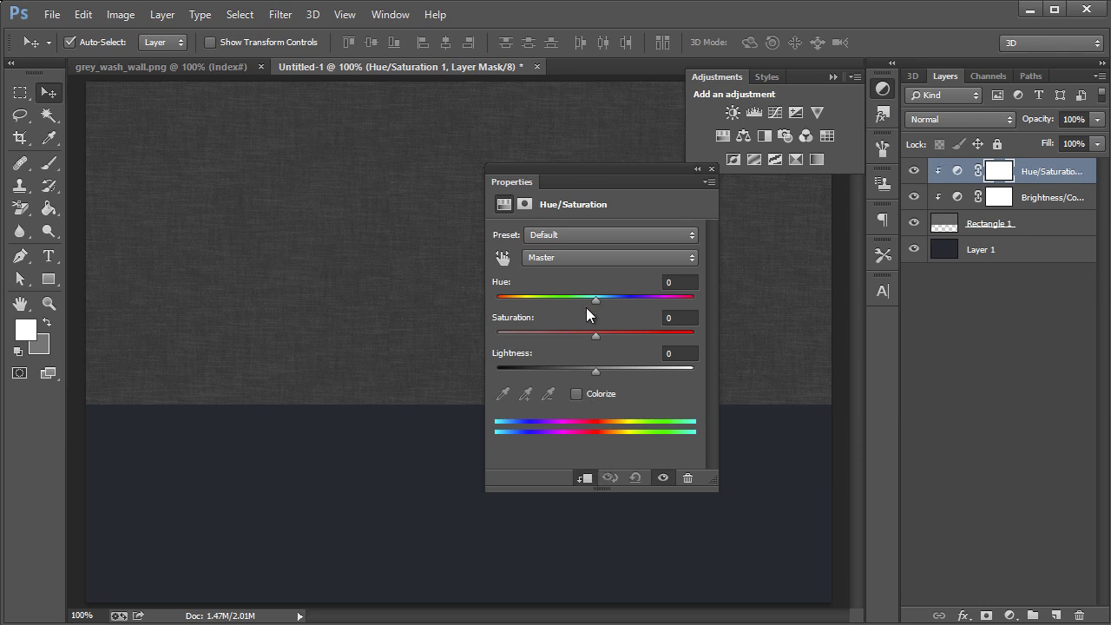
{"action": "left_click", "coordinate": [592, 395]}
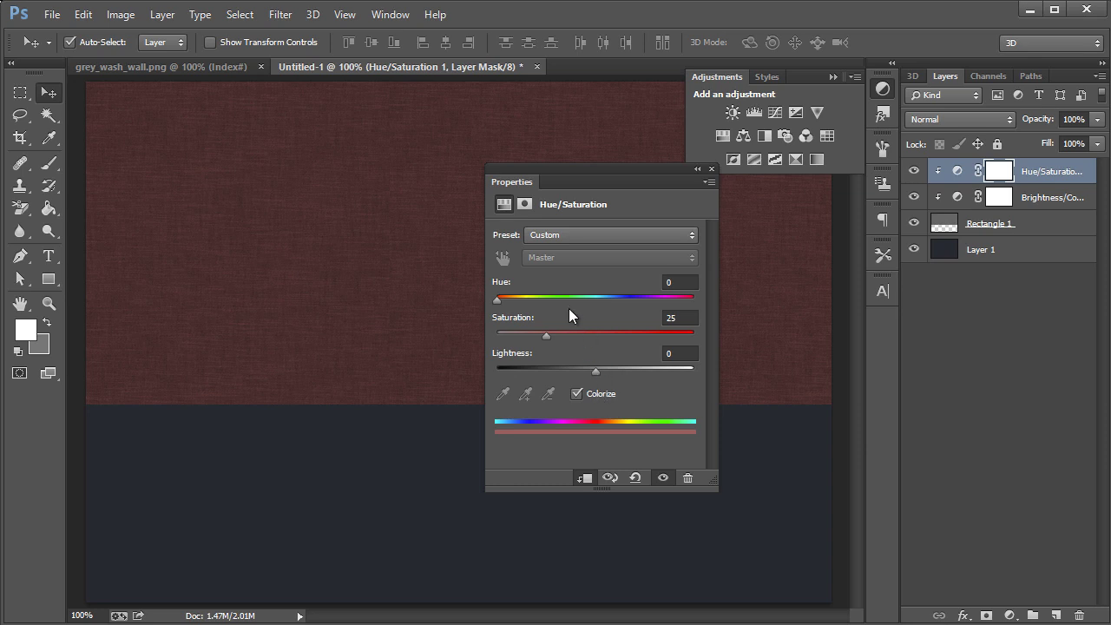
{"action": "left_click_drag", "start_coordinate": [571, 297], "coordinate": [614, 300]}
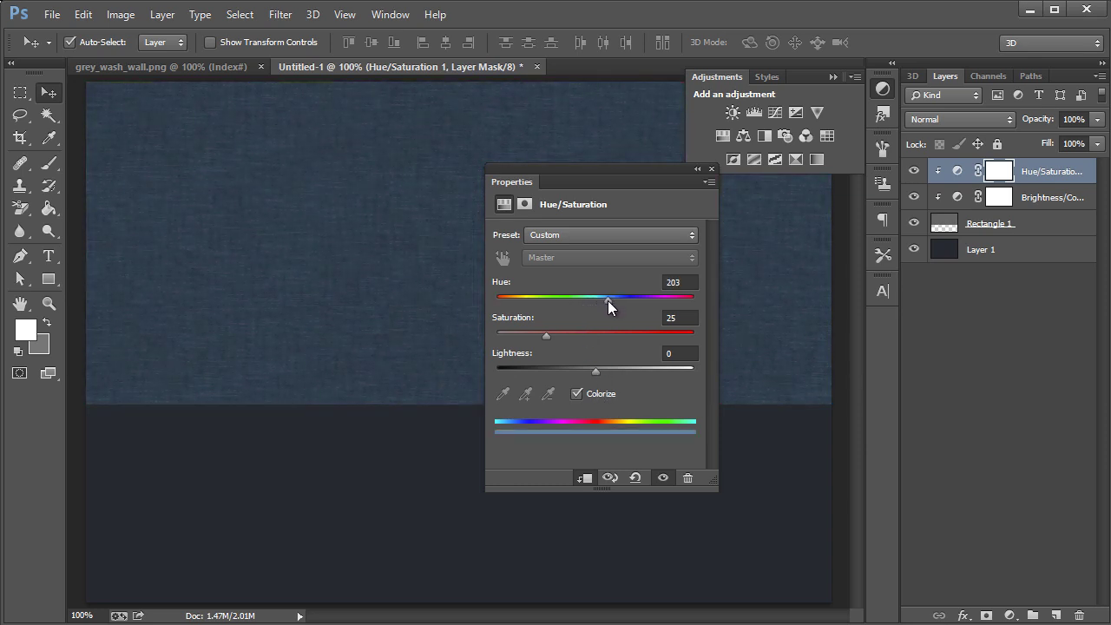
{"action": "mouse_move", "coordinate": [591, 374]}
{"action": "left_mouse_down"}
{"action": "mouse_move", "coordinate": [532, 374]}
{"action": "mouse_move", "coordinate": [571, 374]}
{"action": "left_mouse_up"}
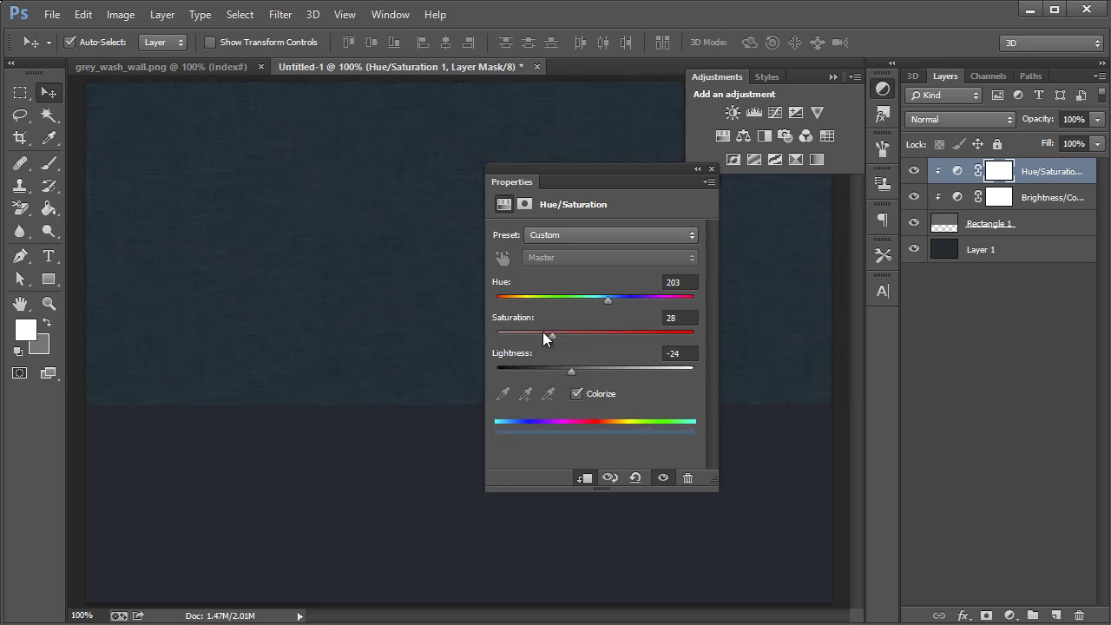
{"action": "left_click_drag", "start_coordinate": [535, 335], "coordinate": [582, 372]}
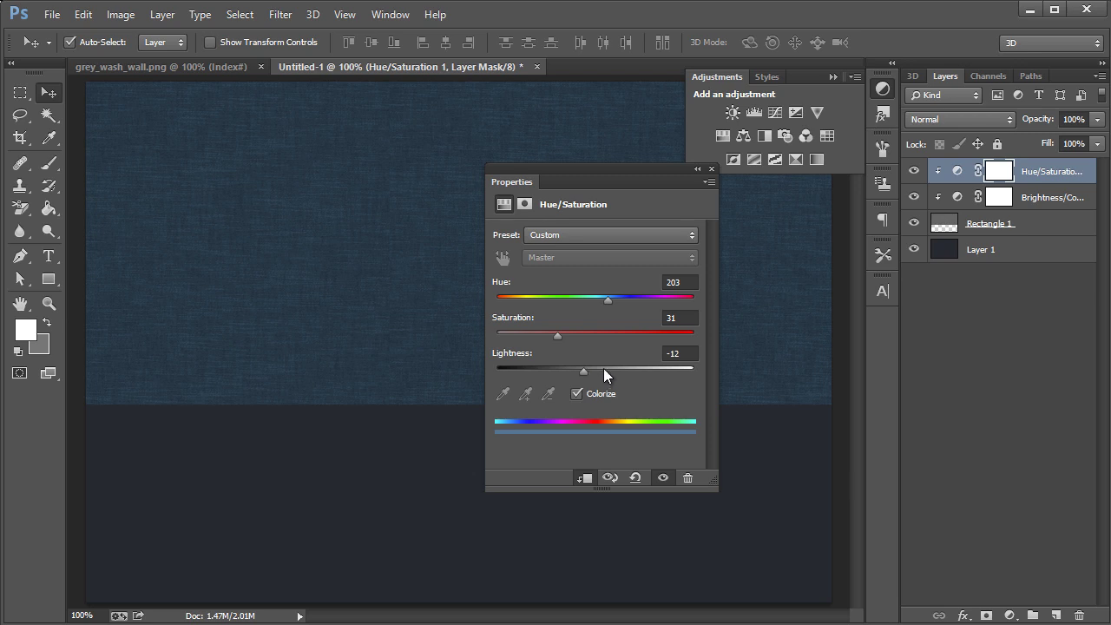
- Close the adjustment properties and toggle the blue tint off and on to compare
{"action": "left_click", "coordinate": [711, 169]}
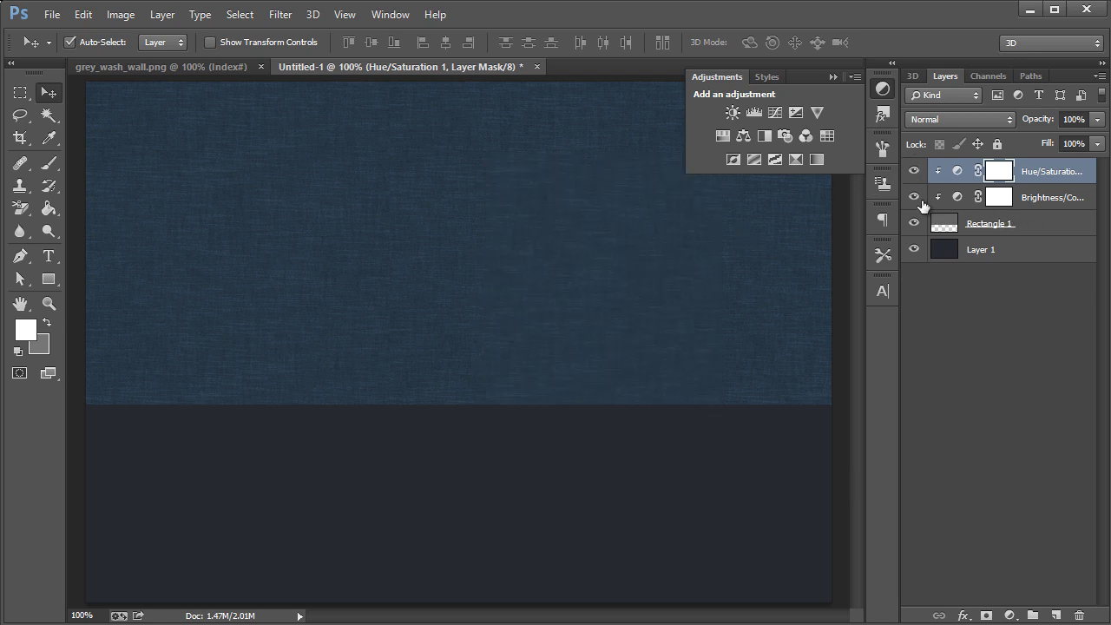
{"action": "left_click", "coordinate": [913, 171]}
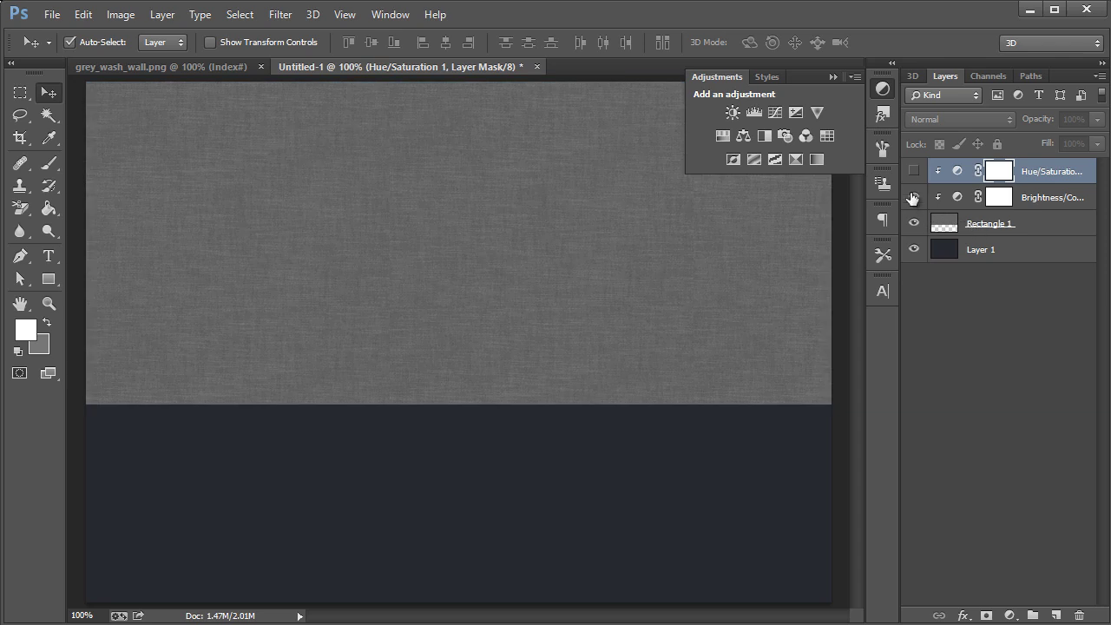
{"action": "left_click", "coordinate": [913, 171]}
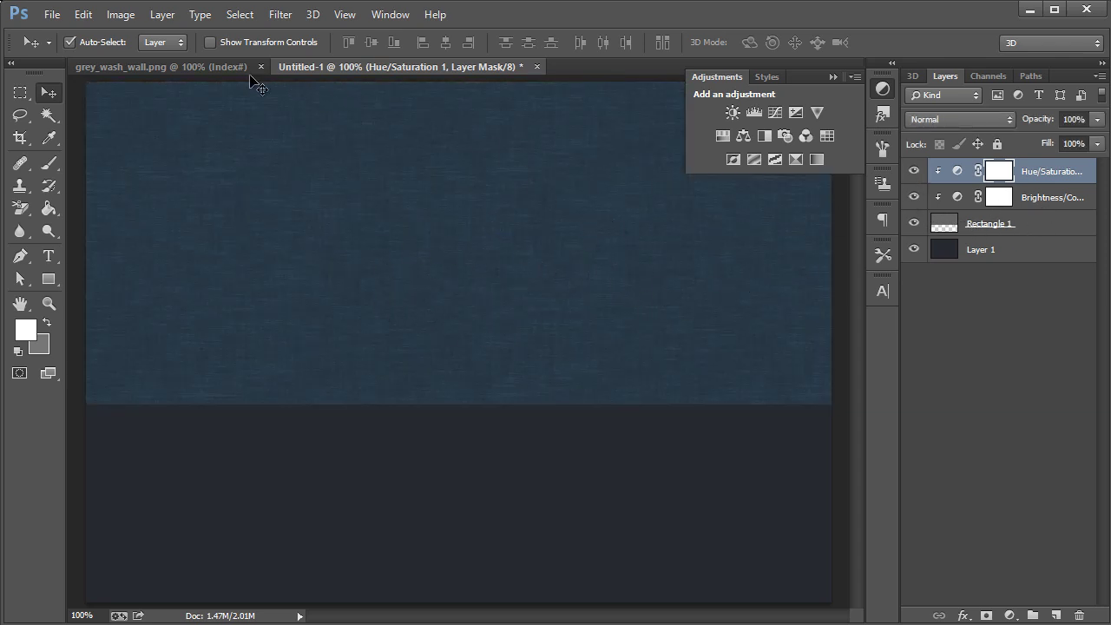
- Close the adjustment choices, view the grey_wash_wall.png tab, then return to Untitled-1
{"action": "left_click", "coordinate": [883, 88]}
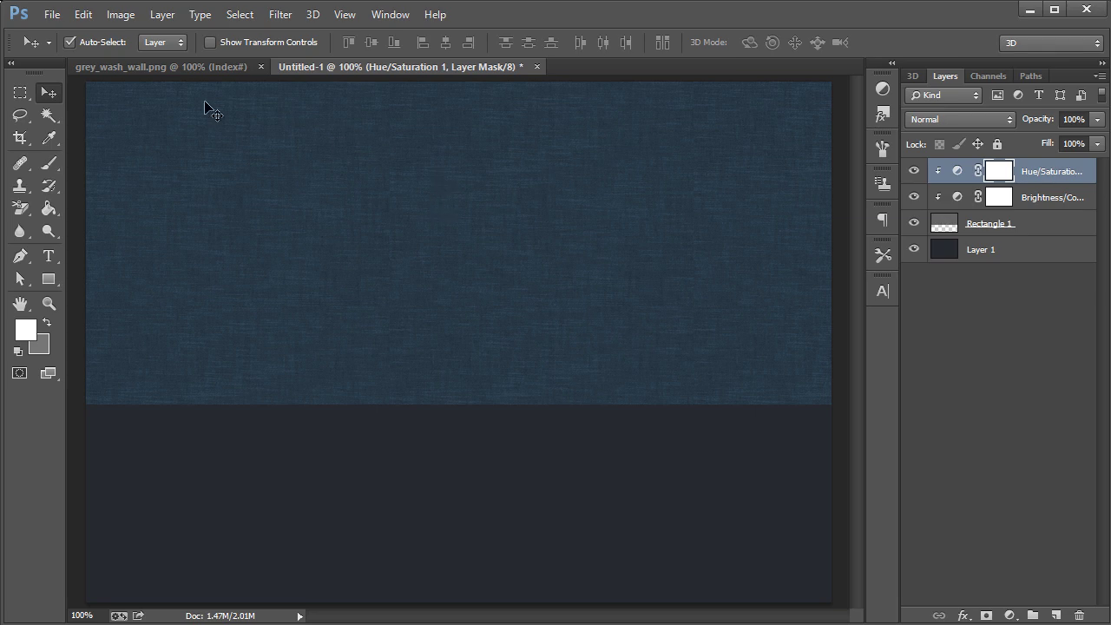
{"action": "left_click", "coordinate": [193, 70]}
{"action": "left_click", "coordinate": [392, 68]}
{"action": "left_click", "coordinate": [173, 73]}
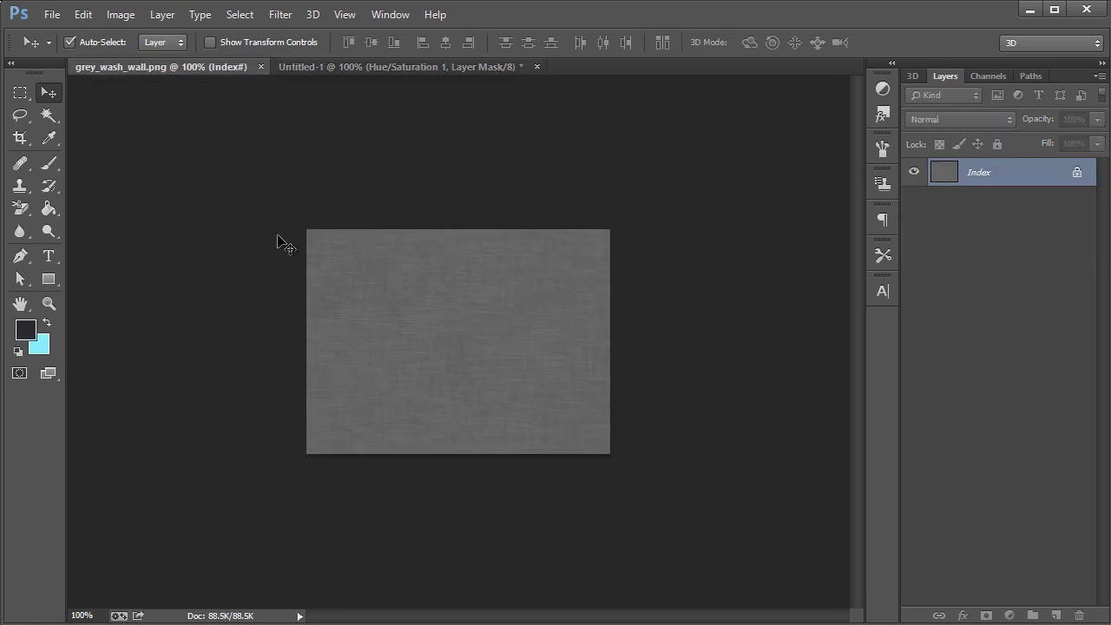
{"action": "key", "text": "m"}
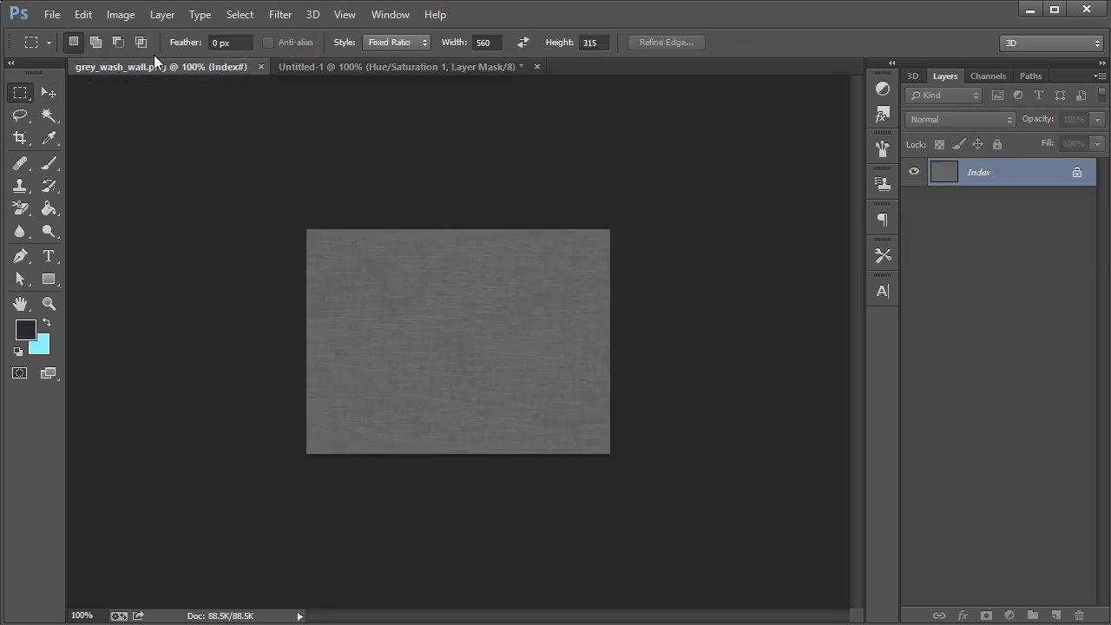
{"action": "left_click", "coordinate": [122, 15]}
{"action": "left_click", "coordinate": [145, 139]}
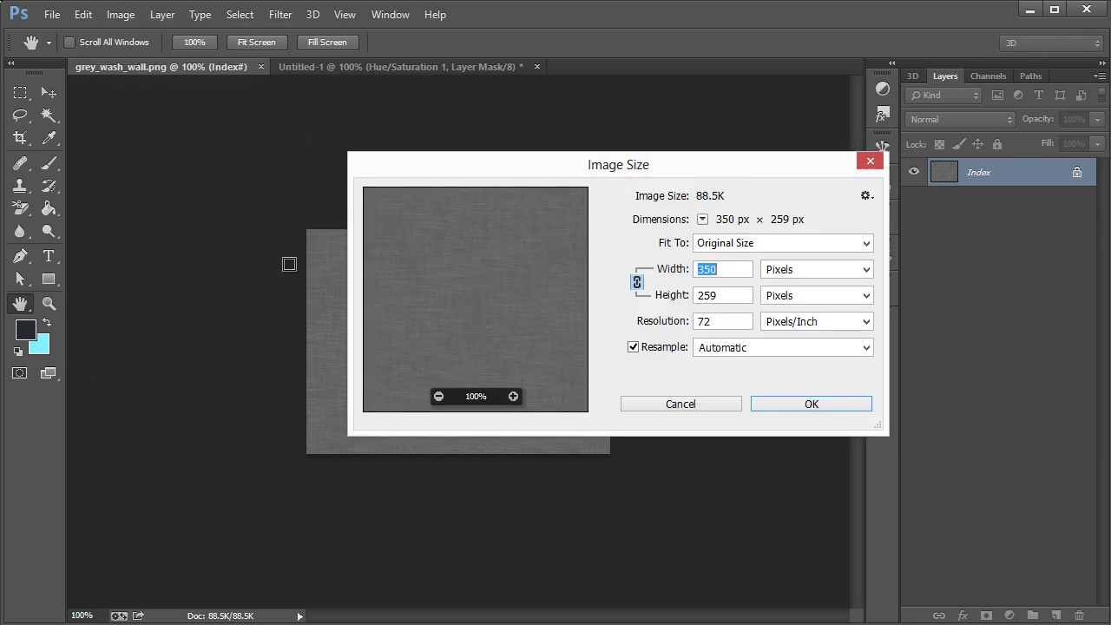
{"action": "left_click", "coordinate": [729, 274]}
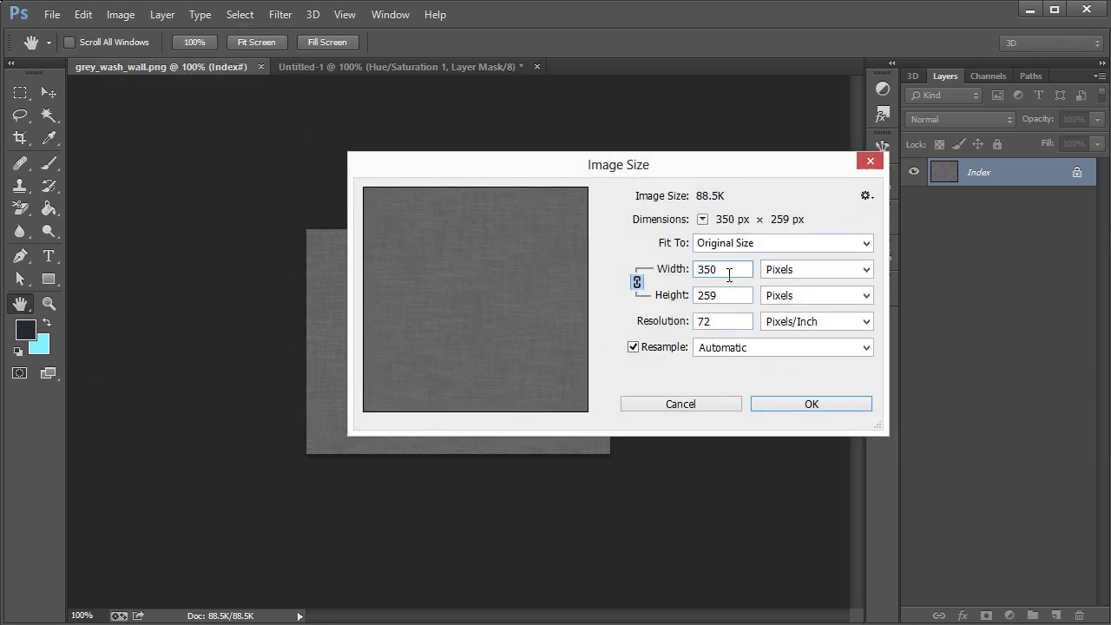
{"action": "left_click", "coordinate": [698, 404]}
{"action": "left_click", "coordinate": [356, 68]}
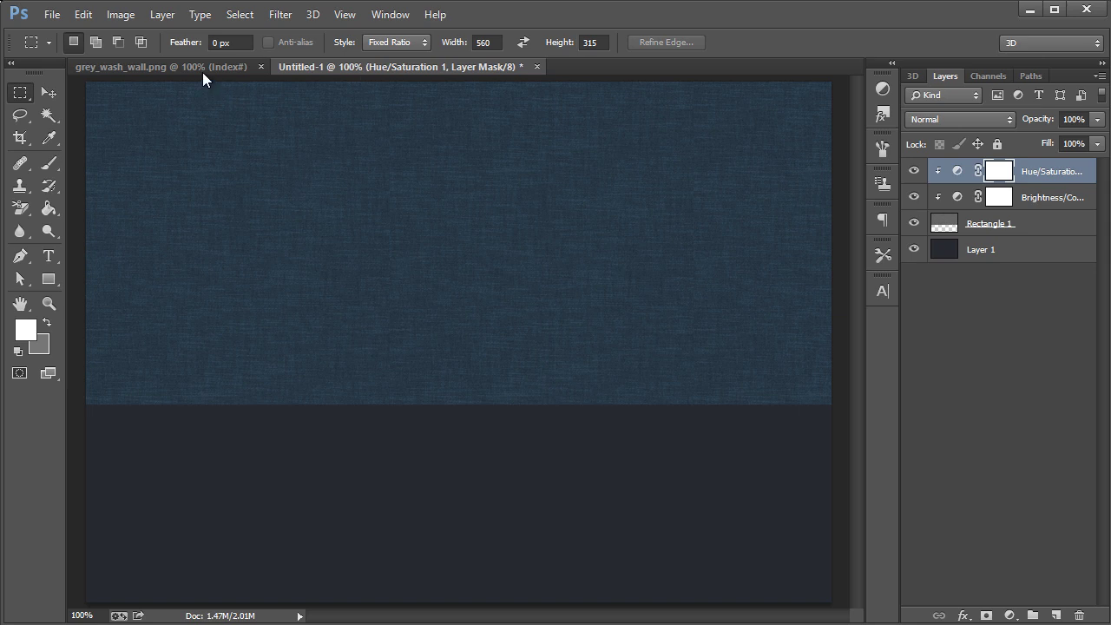
- Minimize Photoshop and go to page 6 of the Subtle Patterns listings in Chrome
{"action": "left_click", "coordinate": [1025, 8]}
{"action": "left_click", "coordinate": [134, 39]}
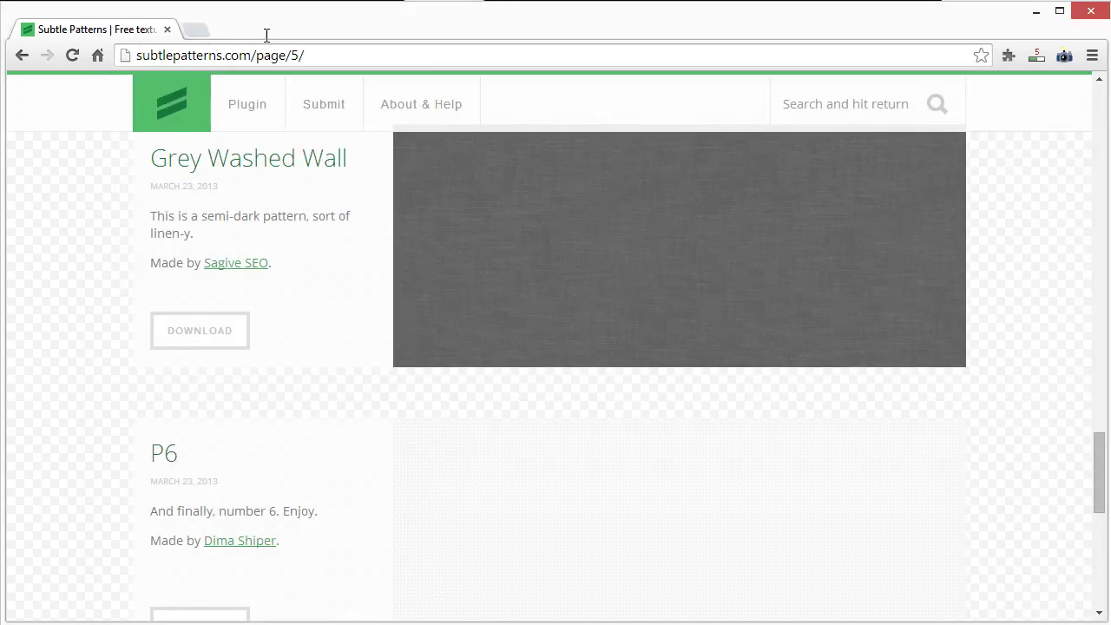
{"action": "scroll", "coordinate": [925, 372], "scroll_direction": "down", "scroll_amount": 6}
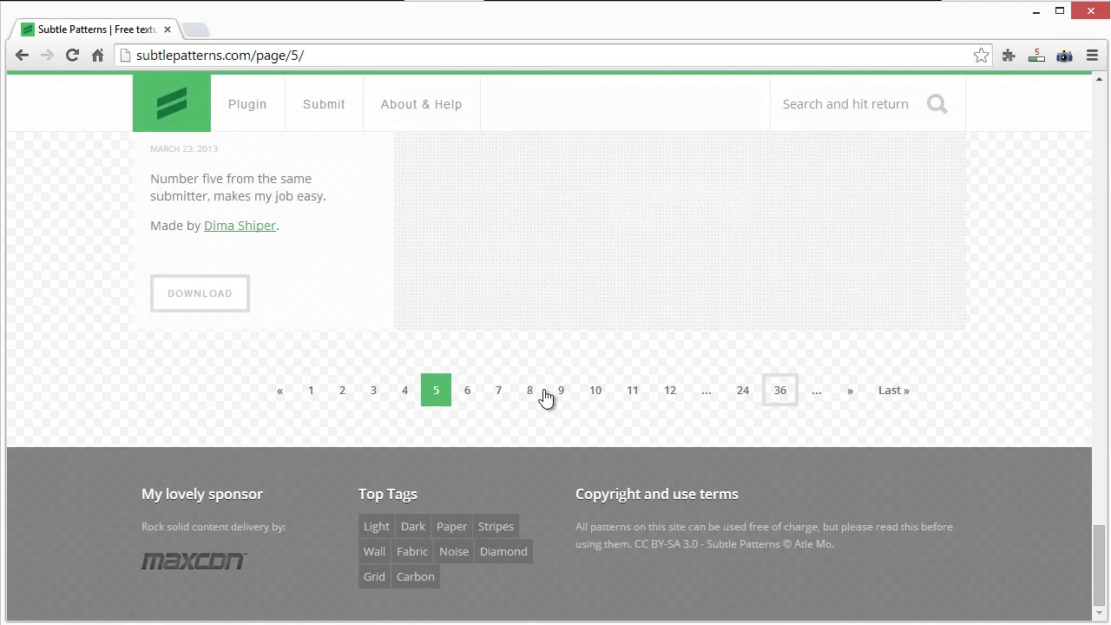
{"action": "left_click", "coordinate": [473, 395]}
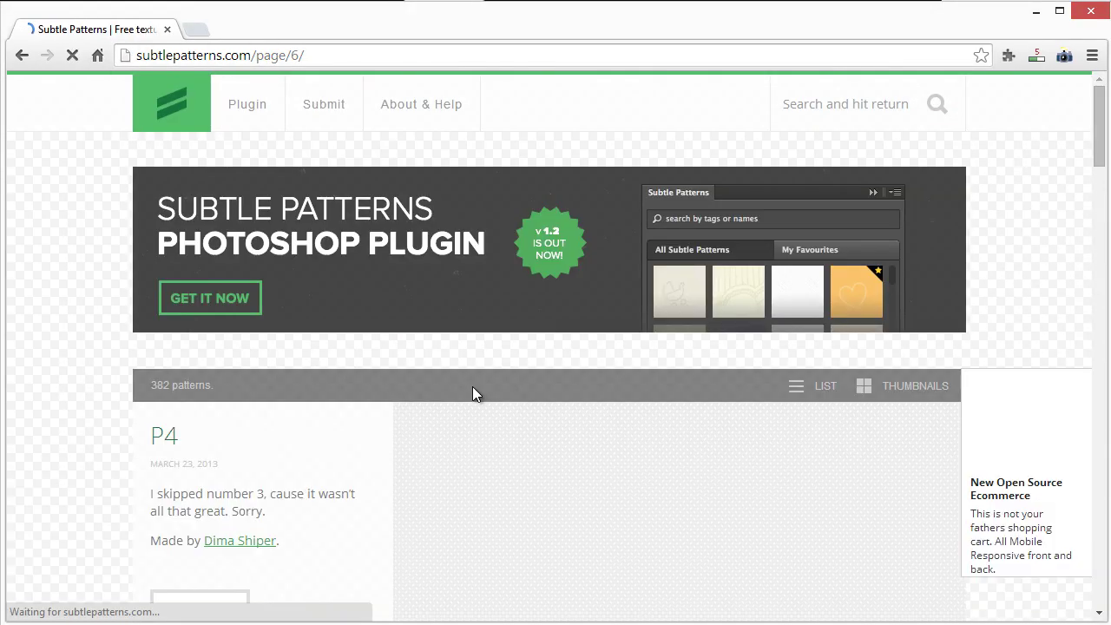
- Find Sneaker Mesh Fabric and preview it as the page background
{"action": "scroll", "coordinate": [717, 417], "scroll_direction": "down", "scroll_amount": 7}
{"action": "scroll", "coordinate": [1024, 250], "scroll_direction": "down", "scroll_amount": 12}
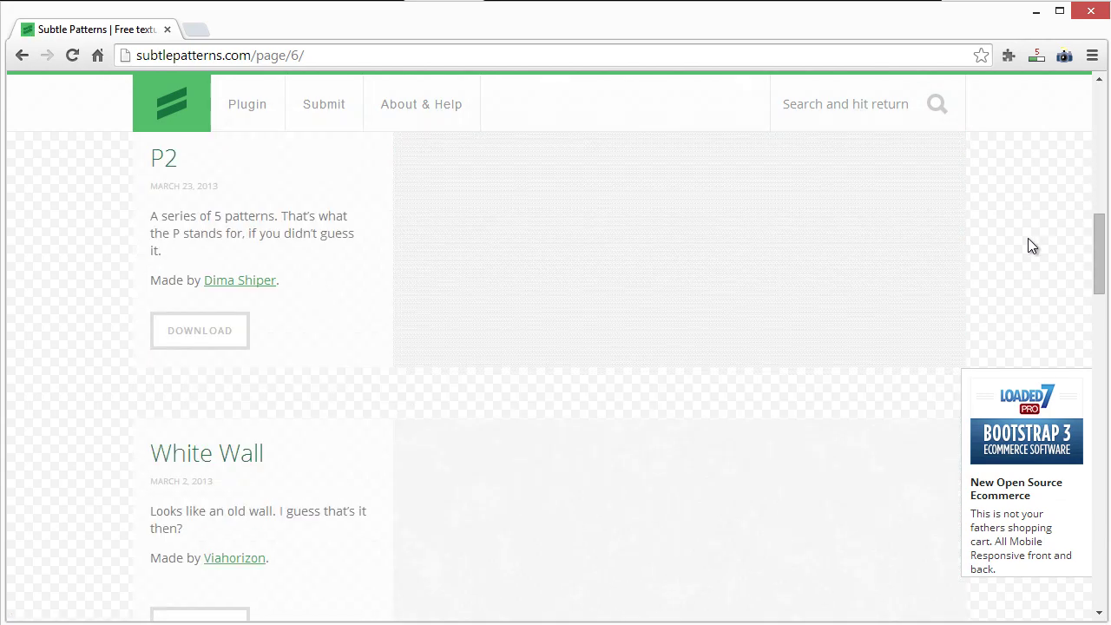
{"action": "scroll", "coordinate": [1011, 238], "scroll_direction": "down", "scroll_amount": 2}
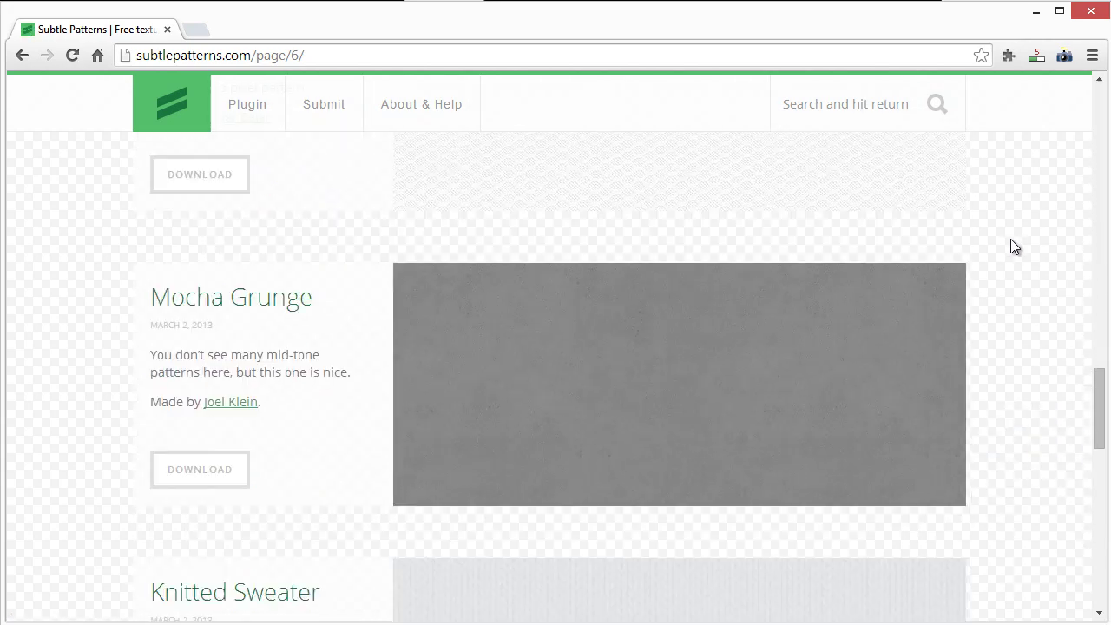
{"action": "scroll", "coordinate": [1010, 238], "scroll_direction": "up", "scroll_amount": 2}
{"action": "scroll", "coordinate": [648, 246], "scroll_direction": "up", "scroll_amount": 1}
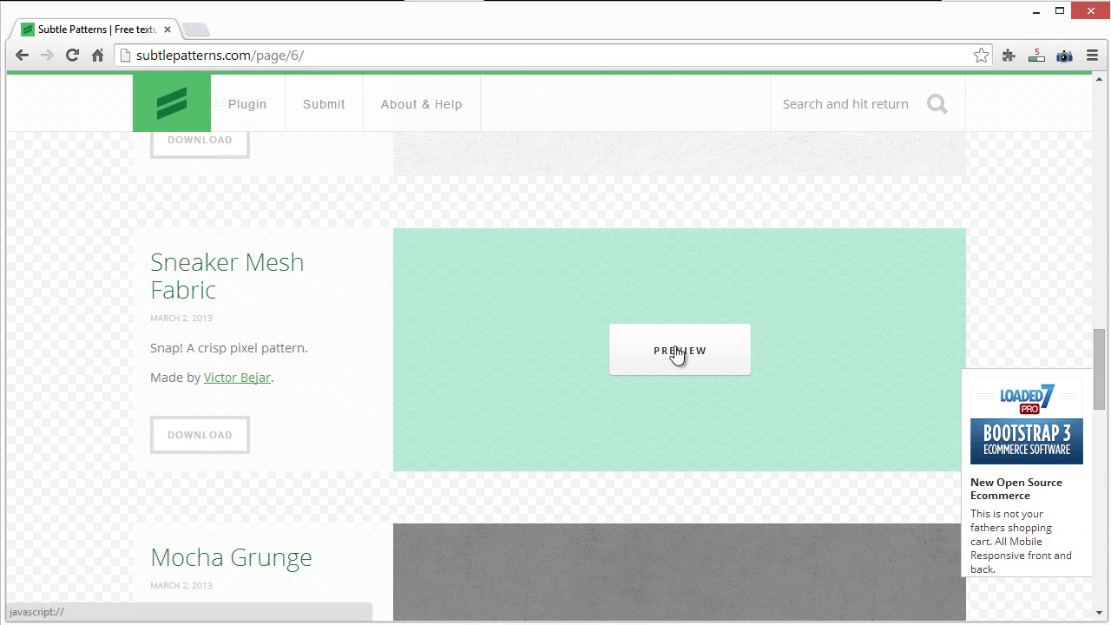
{"action": "left_click", "coordinate": [677, 353]}
- Look over the Sneaker Mesh Fabric preview, clear the stray selection, and select the page address
{"action": "scroll", "coordinate": [87, 286], "scroll_direction": "up", "scroll_amount": 5}
{"action": "scroll", "coordinate": [83, 289], "scroll_direction": "up", "scroll_amount": 8}
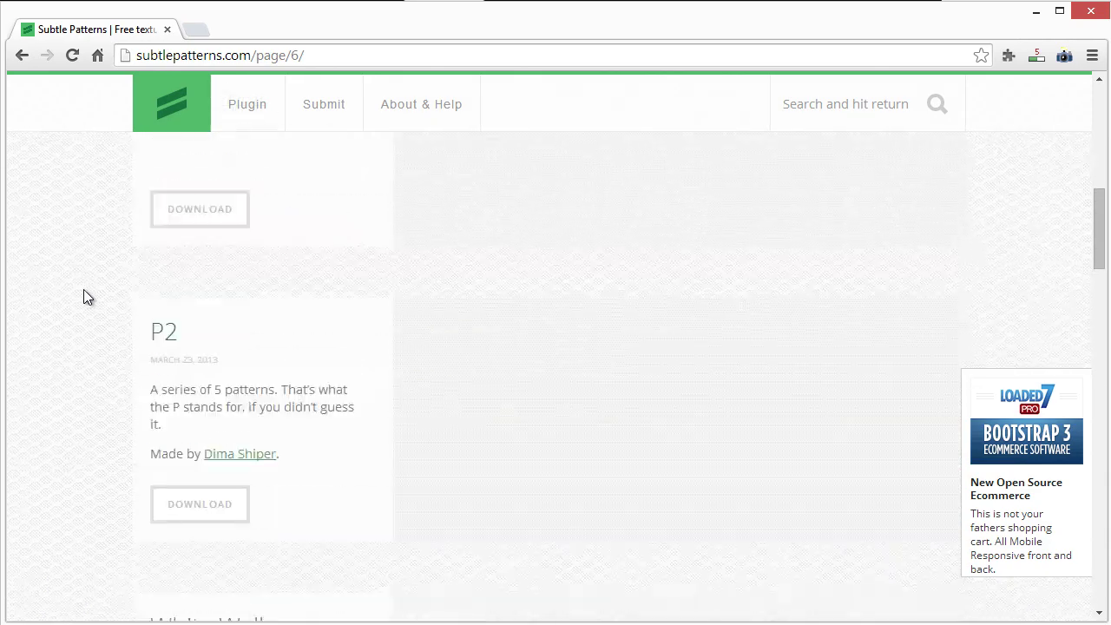
{"action": "scroll", "coordinate": [72, 251], "scroll_direction": "down", "scroll_amount": 15}
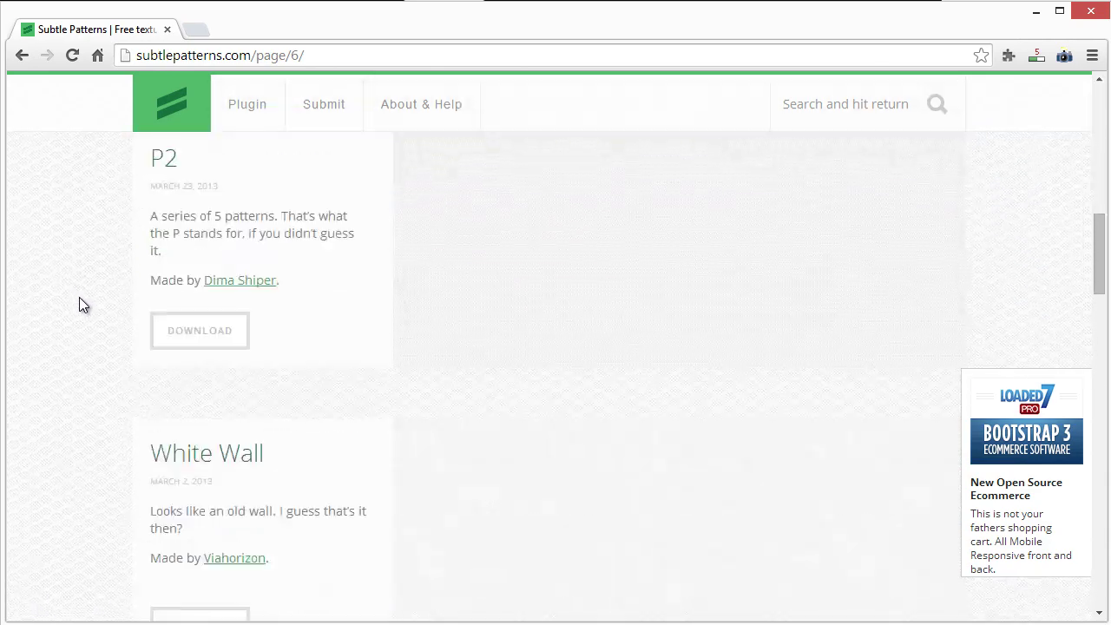
{"action": "scroll", "coordinate": [79, 302], "scroll_direction": "down", "scroll_amount": 5}
{"action": "scroll", "coordinate": [94, 330], "scroll_direction": "up", "scroll_amount": 15}
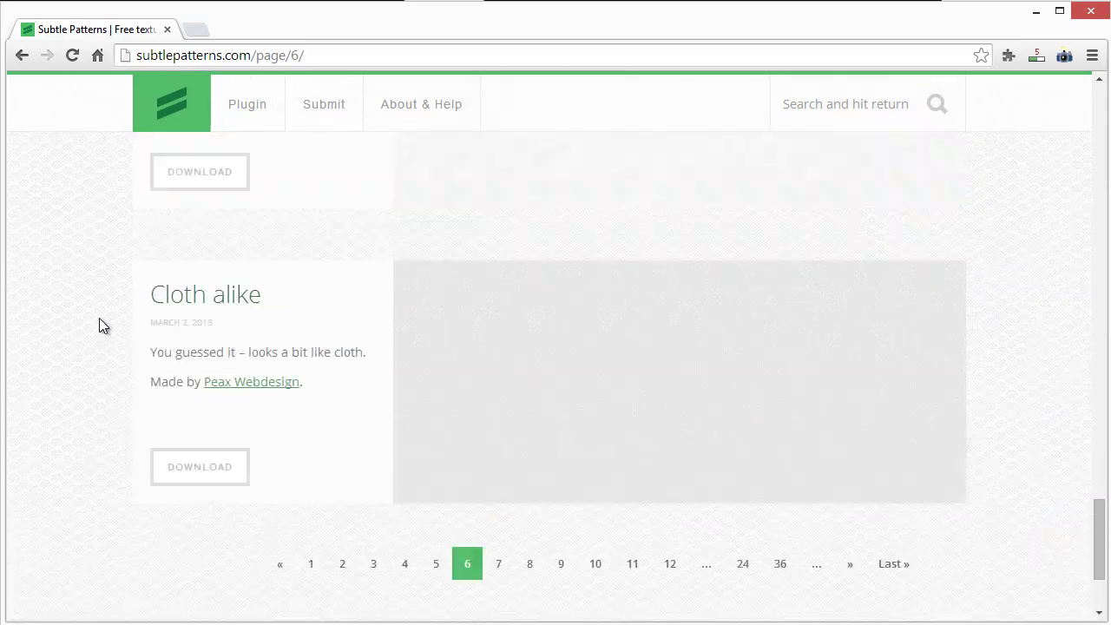
{"action": "scroll", "coordinate": [97, 363], "scroll_direction": "up", "scroll_amount": 5}
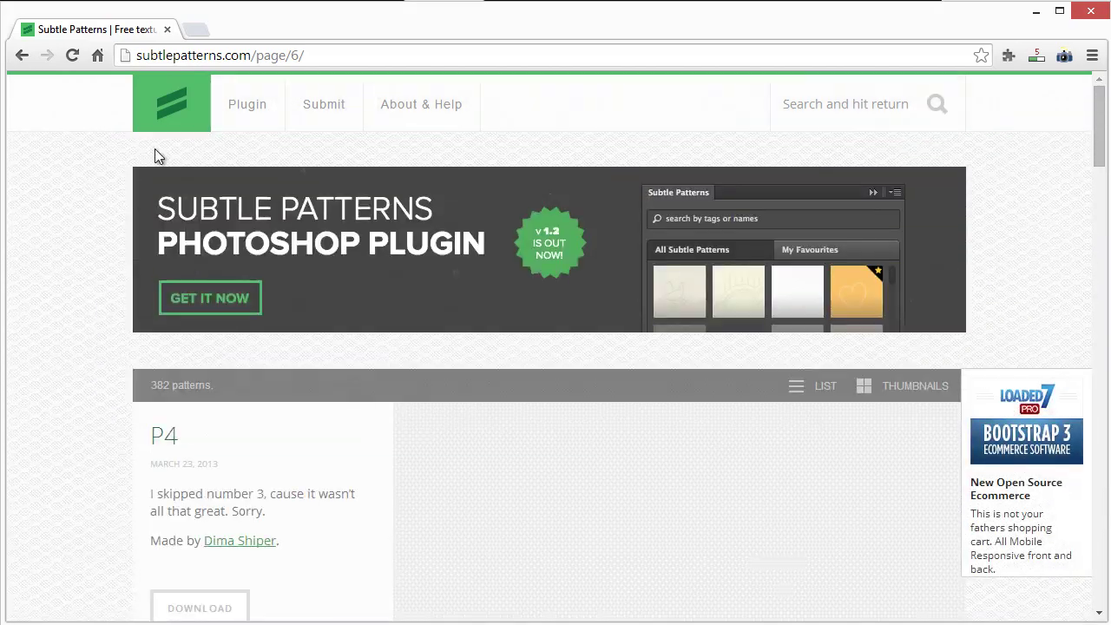
{"action": "scroll", "coordinate": [694, 217], "scroll_direction": "down", "scroll_amount": 4}
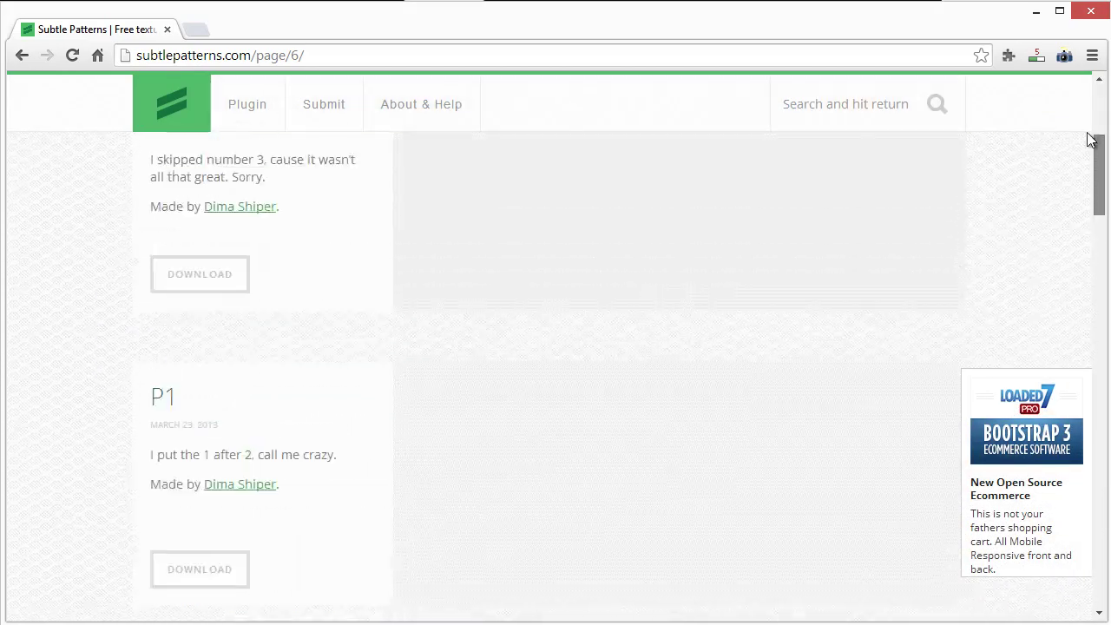
{"action": "scroll", "coordinate": [266, 320], "scroll_direction": "up", "scroll_amount": 3}
{"action": "left_click", "coordinate": [221, 303]}
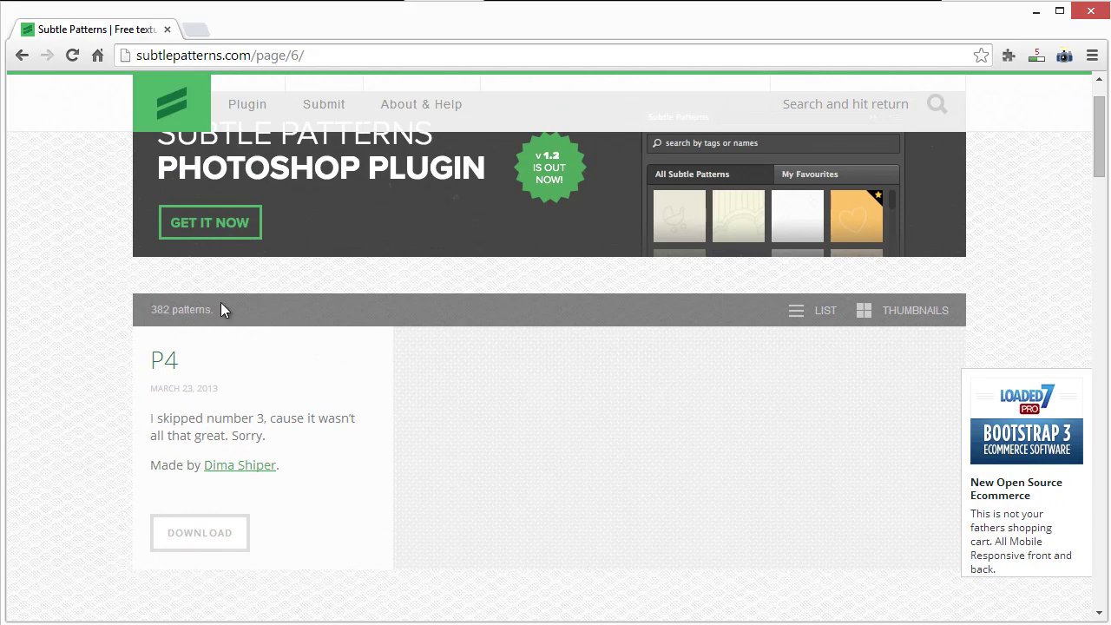
{"action": "scroll", "coordinate": [74, 287], "scroll_direction": "up", "scroll_amount": 1}
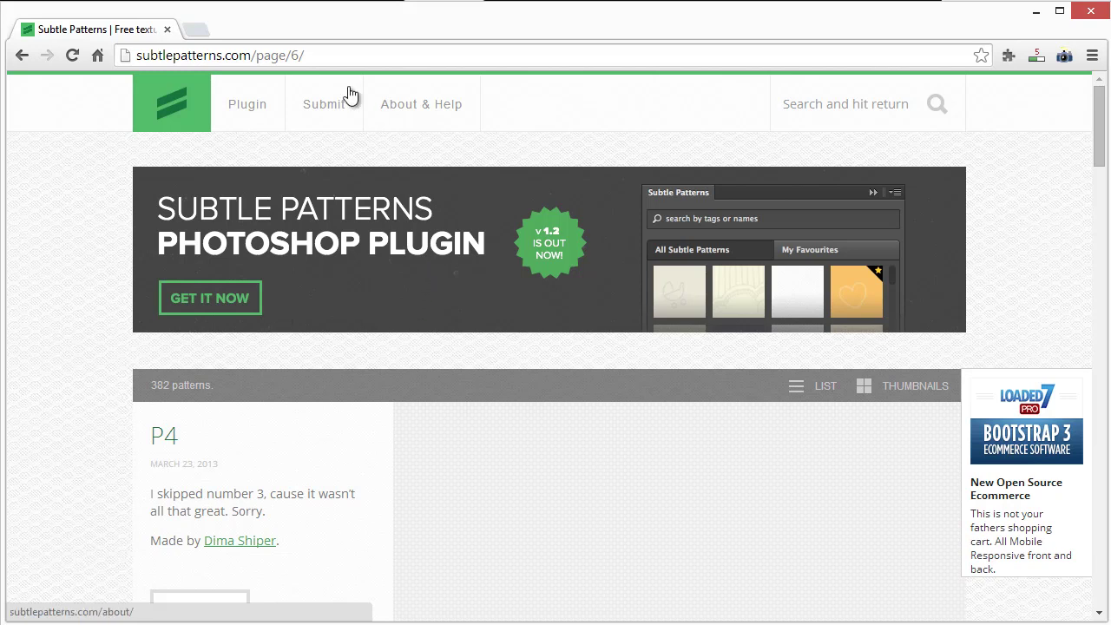
{"action": "left_click", "coordinate": [346, 56]}
- Load designcourse.com/premium in a new tab and scroll down the page
{"action": "key", "text": "ctrl+t"}
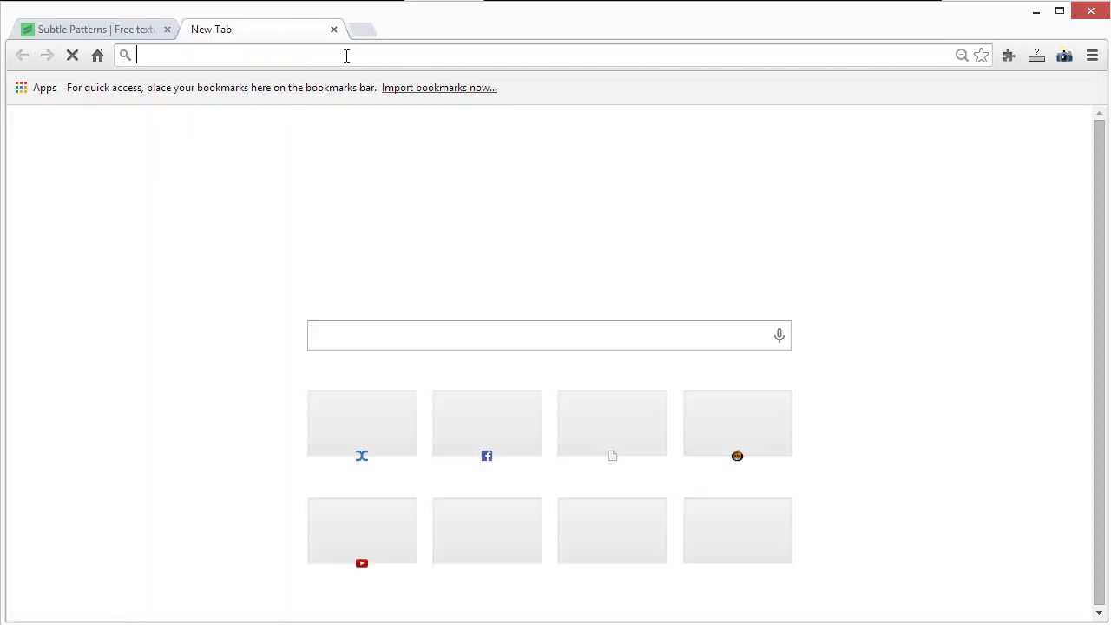
{"action": "type", "text": "designcourse.com/premium"}
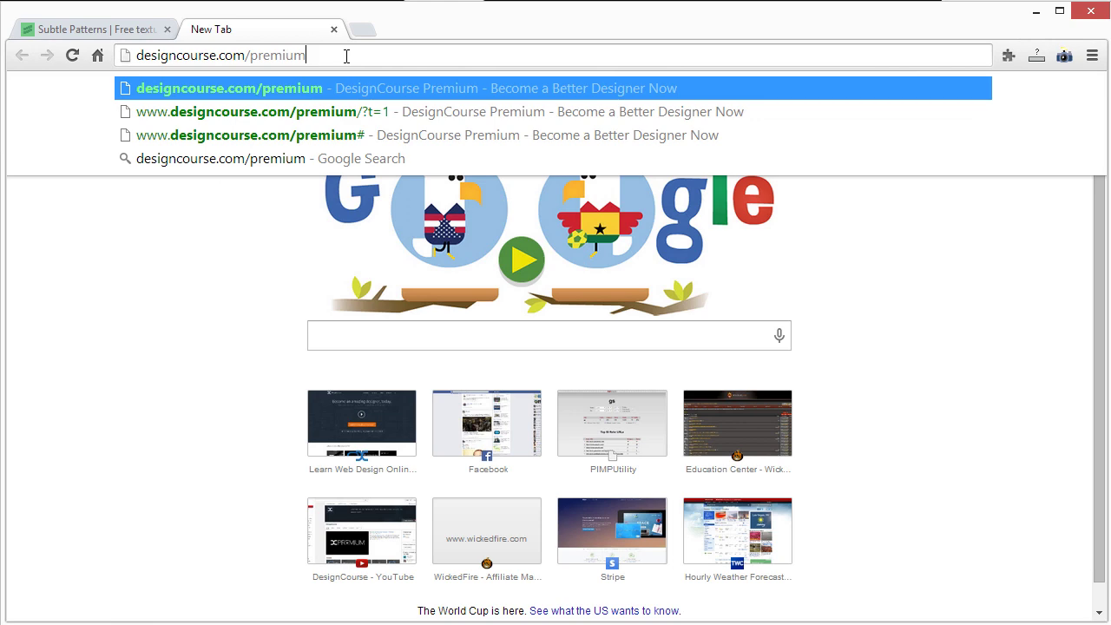
{"action": "key", "text": "Return"}
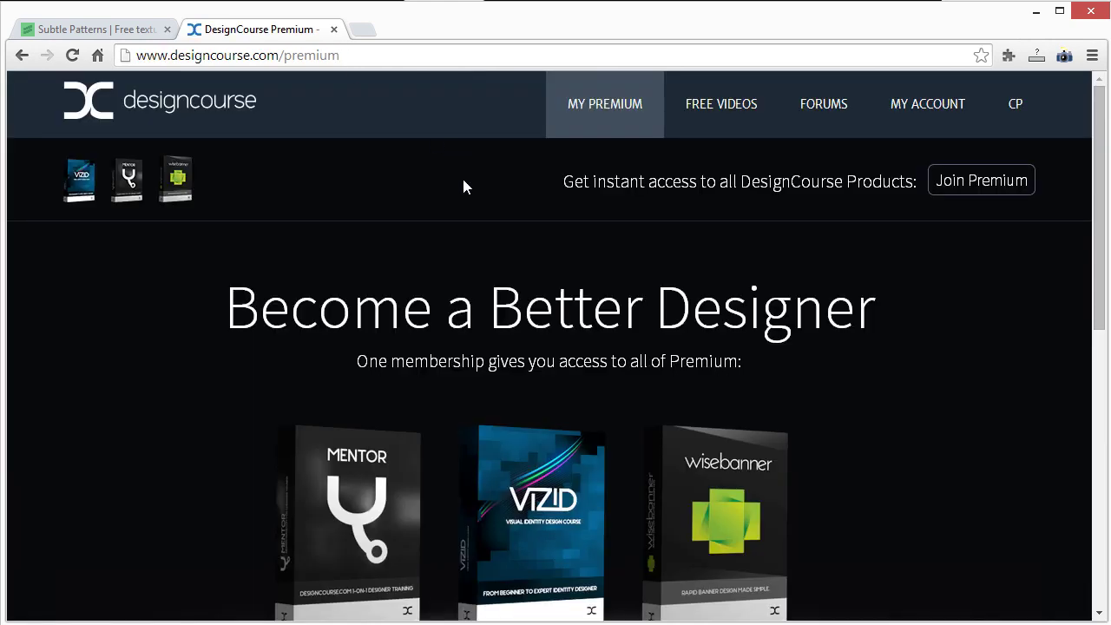
{"action": "scroll", "coordinate": [887, 351], "scroll_direction": "down", "scroll_amount": 3}
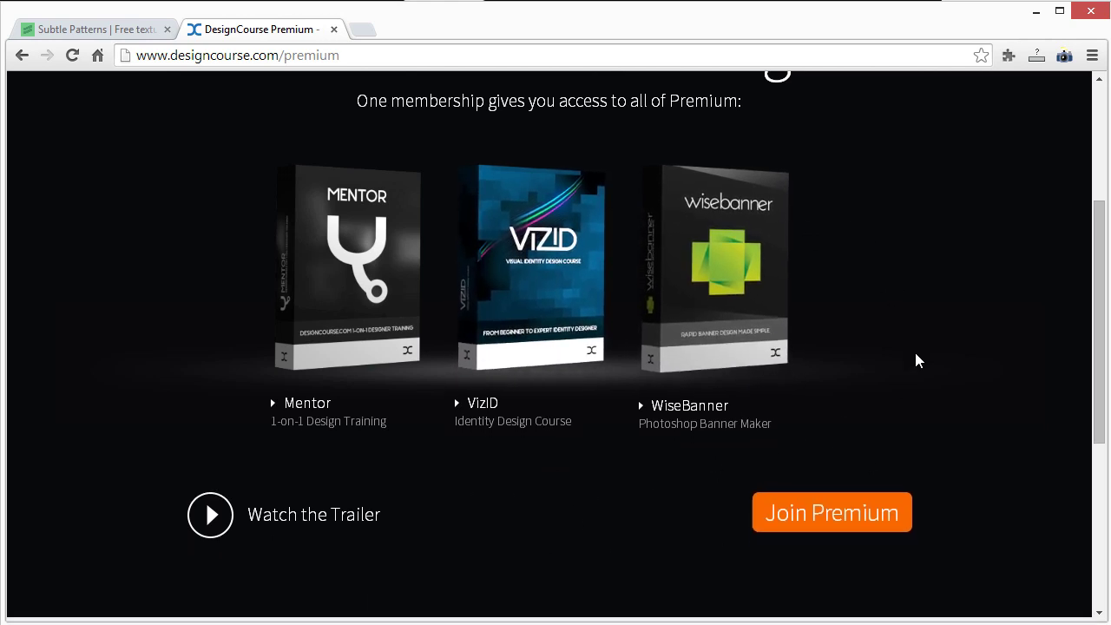
- Place the cursor in the Premium address, scroll the page, and select the headline word 'a'
{"action": "left_click", "coordinate": [277, 55]}
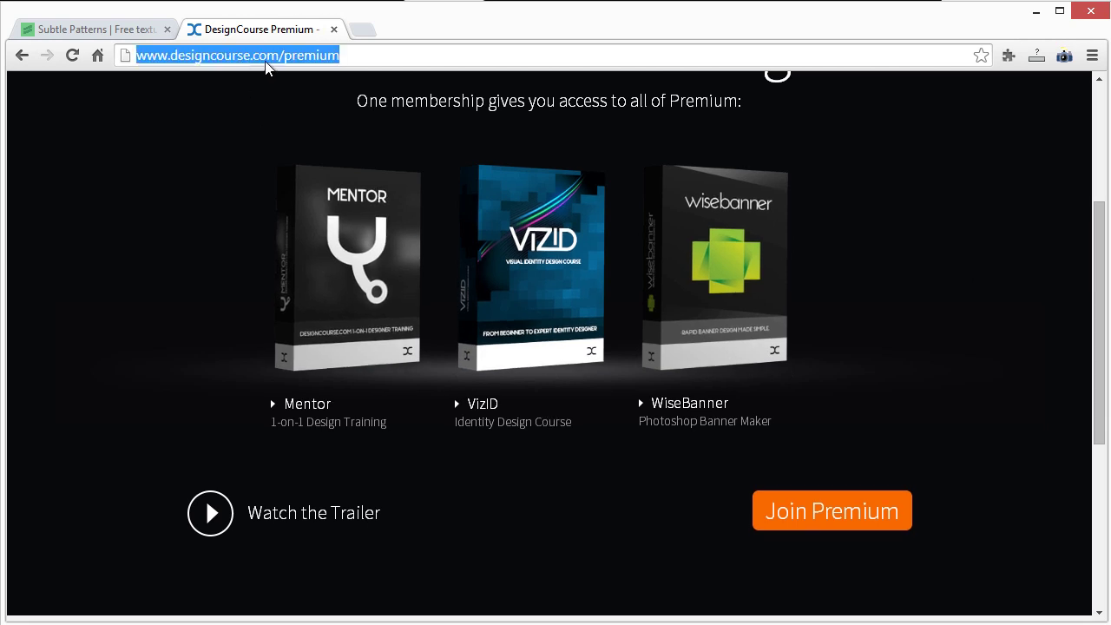
{"action": "left_click", "coordinate": [285, 55]}
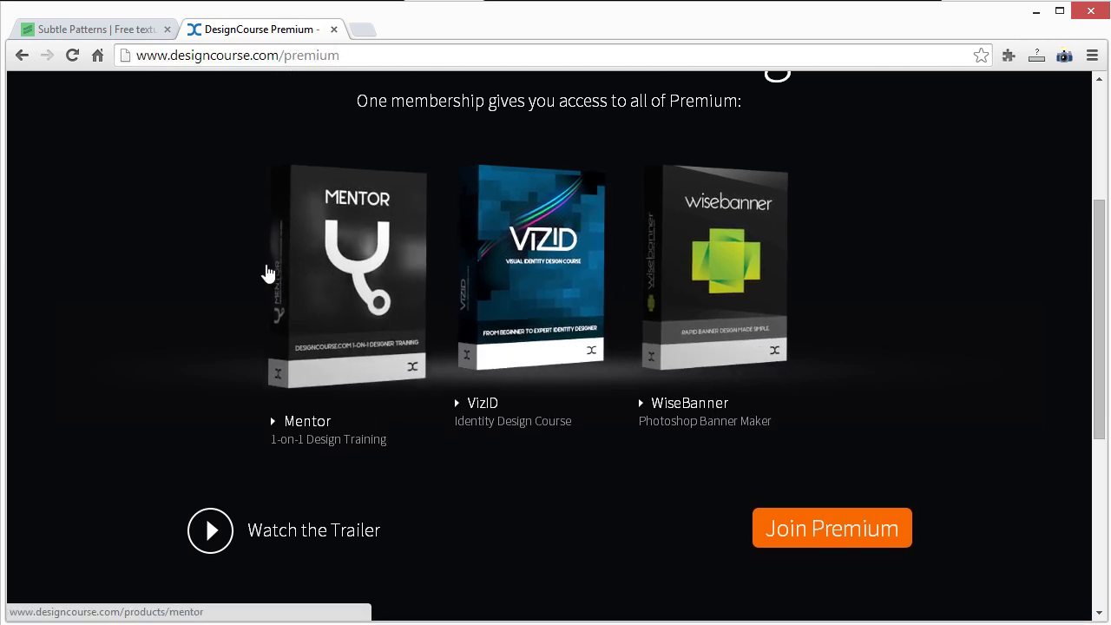
{"action": "scroll", "coordinate": [436, 395], "scroll_direction": "down", "scroll_amount": 2}
{"action": "scroll", "coordinate": [437, 395], "scroll_direction": "down", "scroll_amount": 2}
{"action": "scroll", "coordinate": [536, 396], "scroll_direction": "up", "scroll_amount": 6}
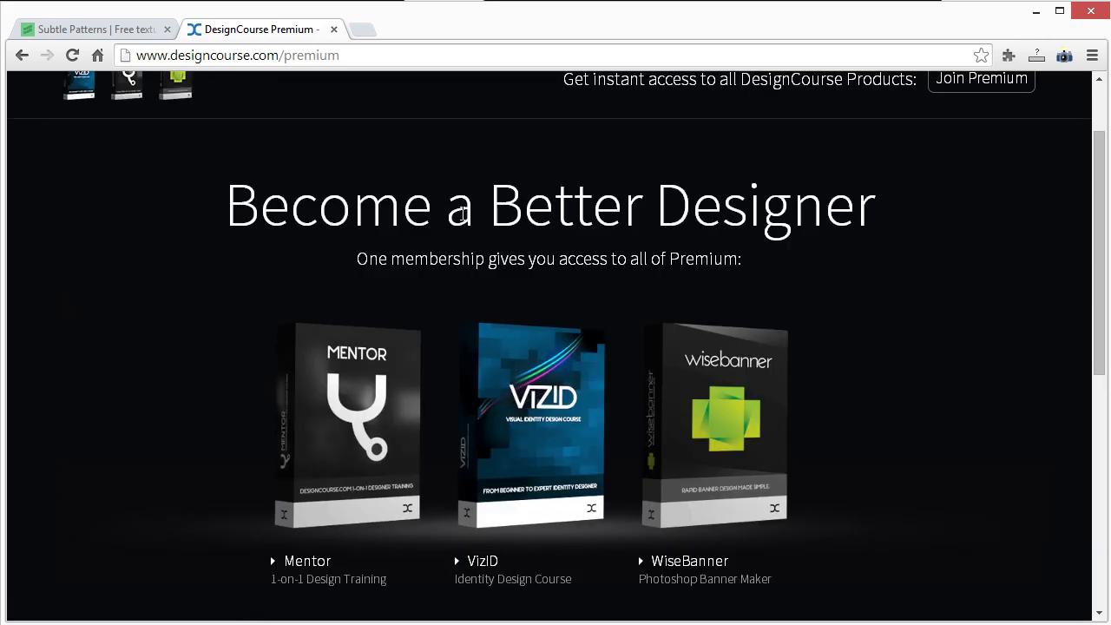
{"action": "double_click", "coordinate": [474, 211]}
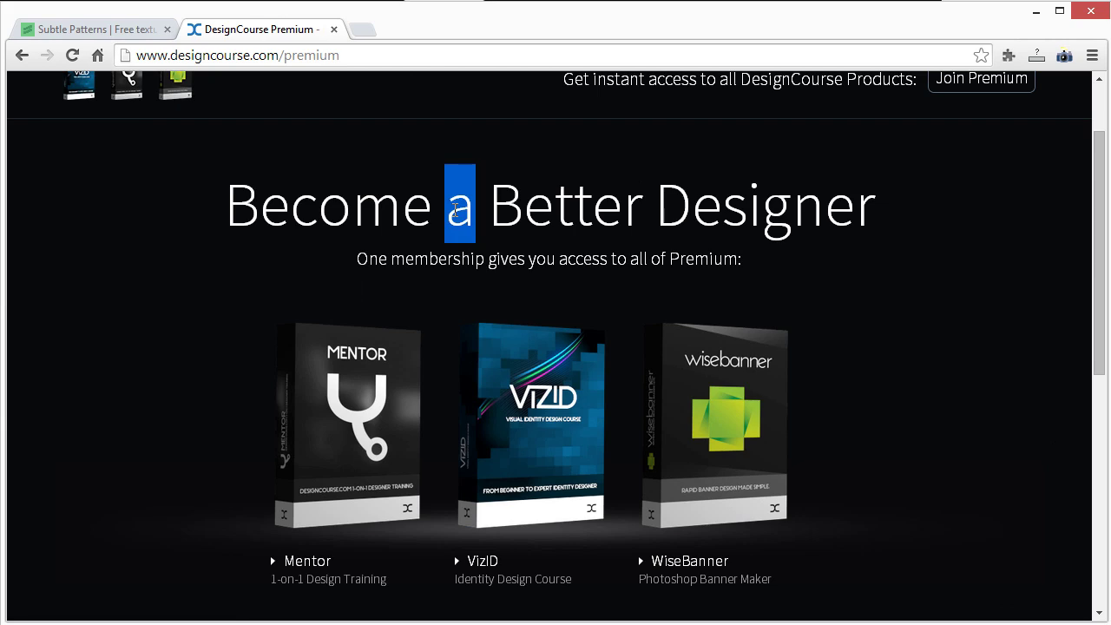